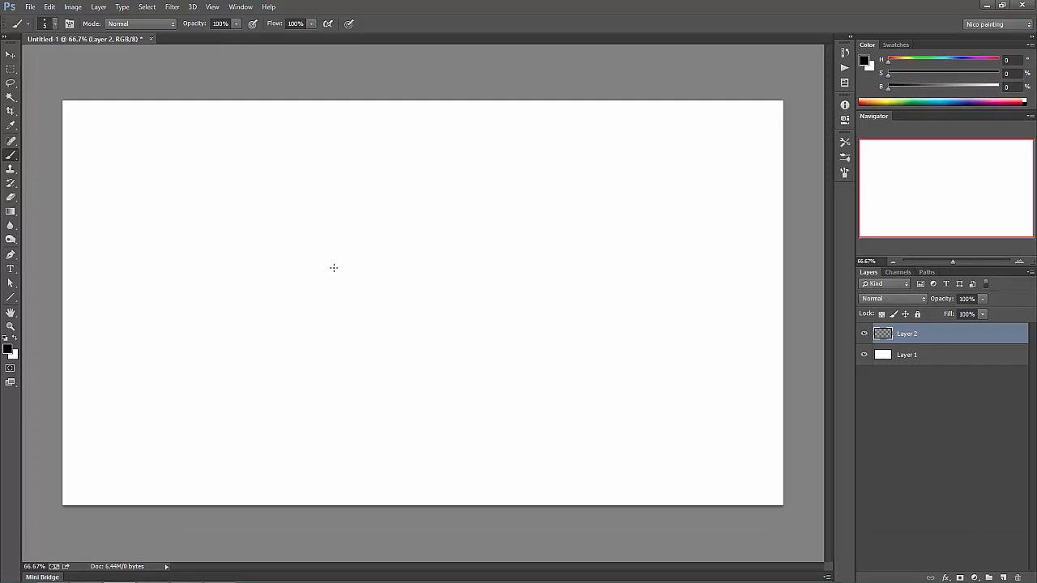
Select the Hard Round brush preset and reduce its size to 7 px
right_click(333, 266)
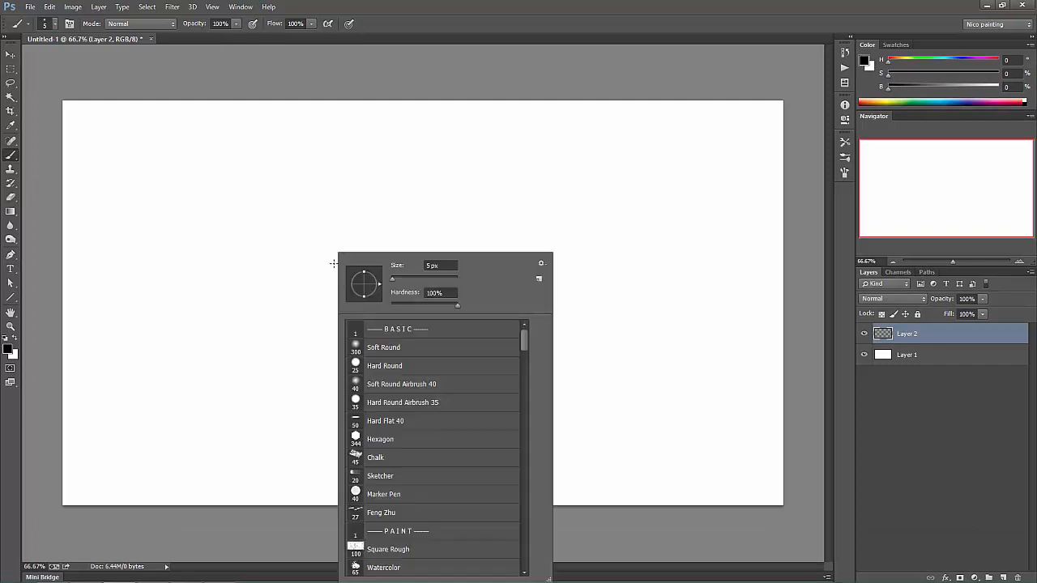
click(394, 366)
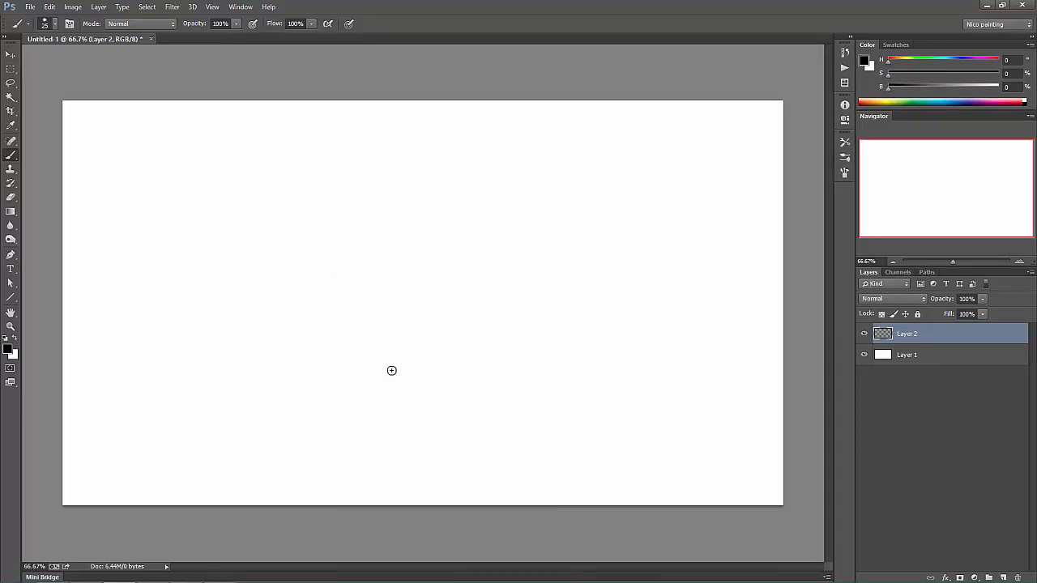
key(bracketleft)
key(bracketleft)
key(bracketleft)
key(bracketleft)
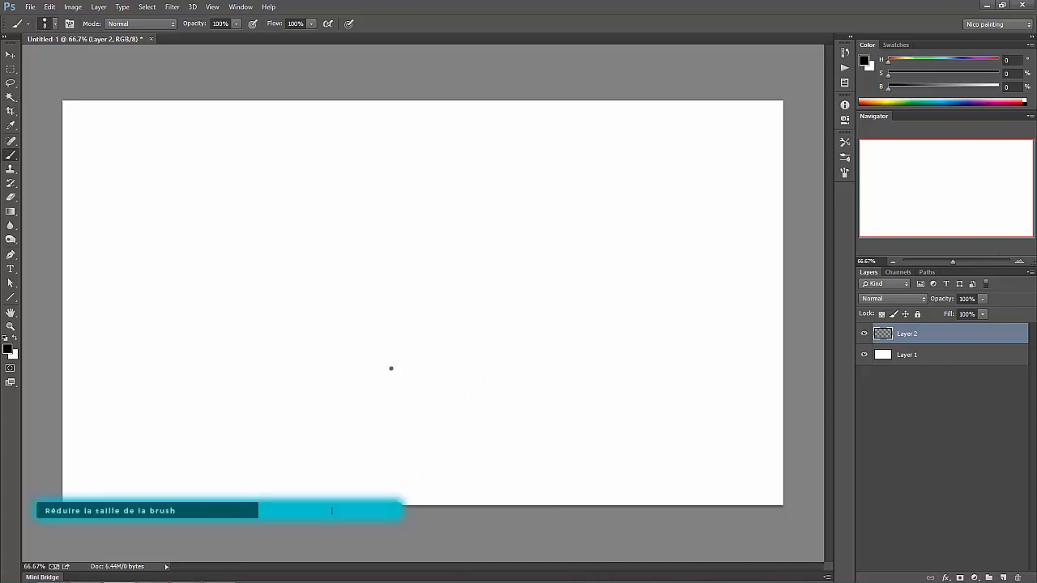
key(bracketleft)
Draw five roughly parallel freehand diagonal strokes rising to the right in the canvas's upper-left area
drag(292, 168, 319, 160)
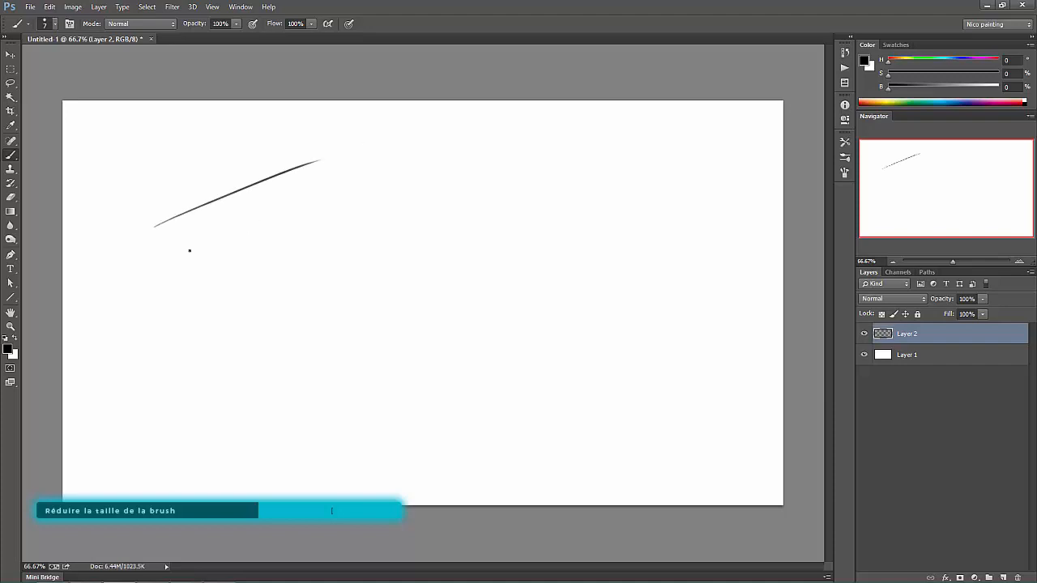
drag(162, 255, 367, 166)
drag(163, 283, 403, 185)
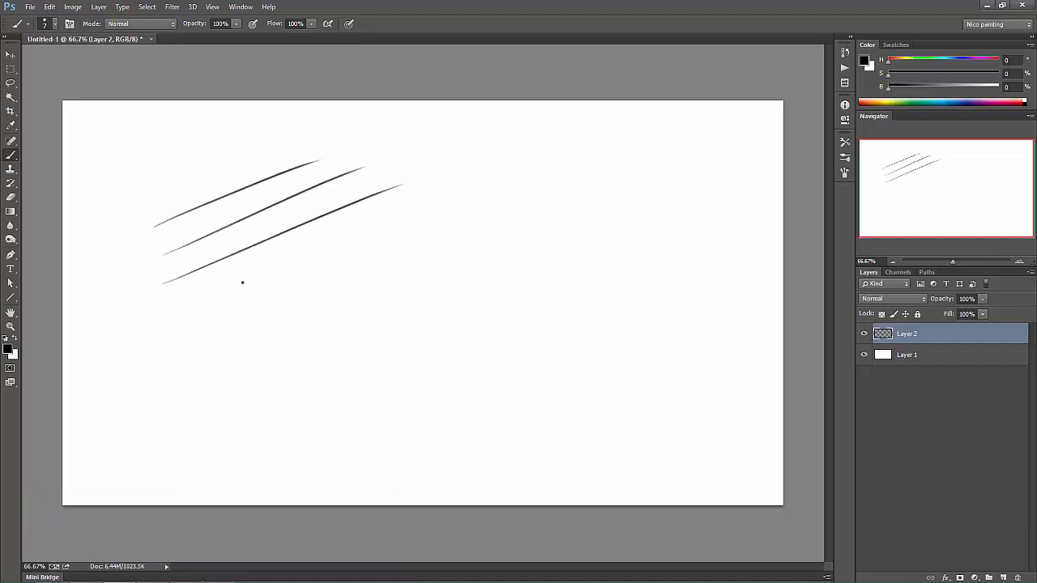
drag(179, 313, 430, 208)
drag(181, 343, 437, 241)
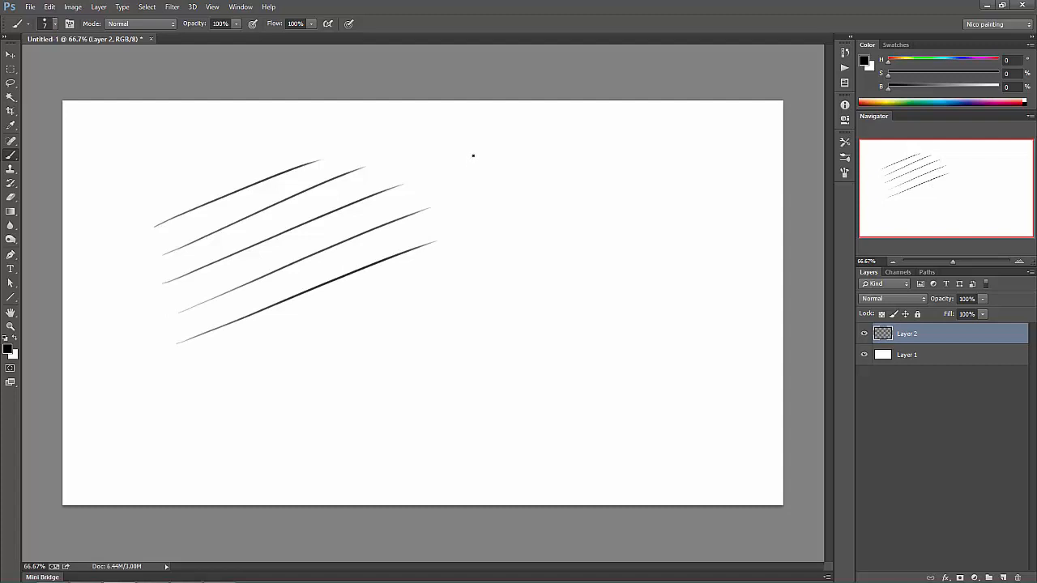
Draw six freehand vertical strokes side by side on the canvas's right half
drag(474, 156, 474, 360)
drag(500, 165, 512, 378)
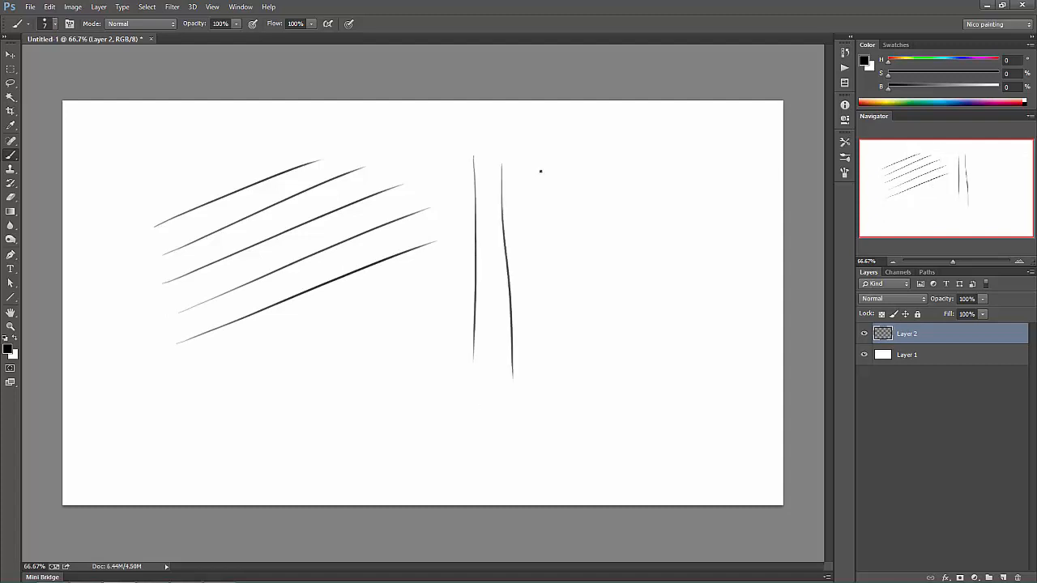
drag(541, 166, 550, 353)
drag(581, 171, 592, 362)
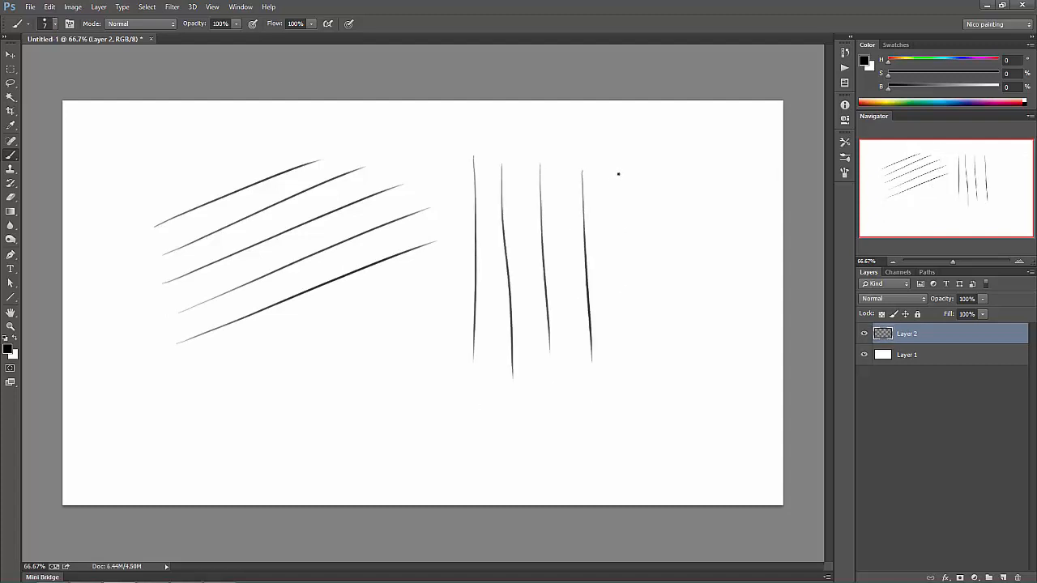
drag(618, 173, 617, 371)
drag(648, 160, 654, 347)
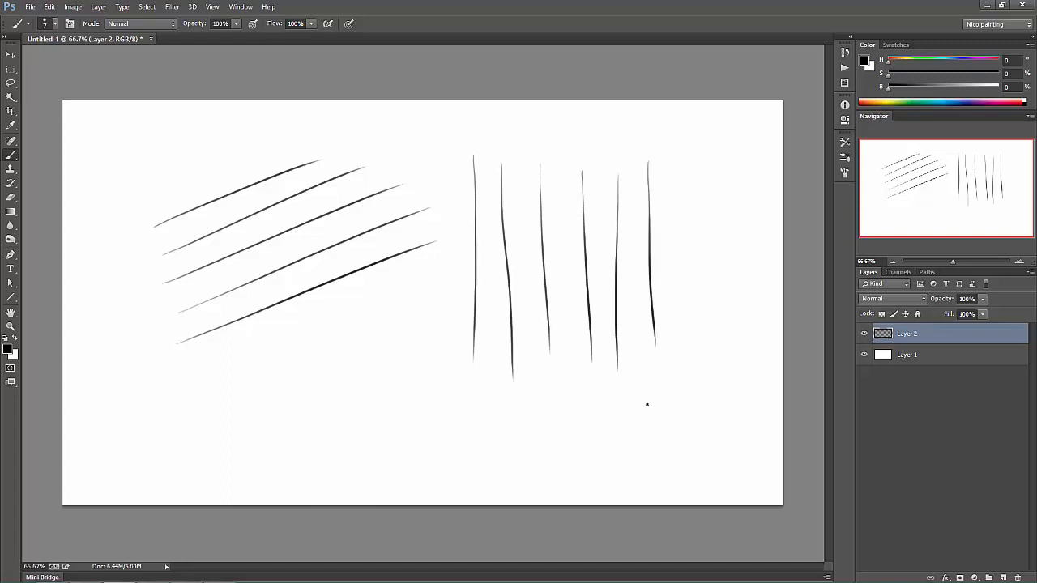
Draw five freehand horizontal strokes beneath the group of rising diagonal strokes
drag(182, 370, 394, 365)
drag(172, 395, 376, 381)
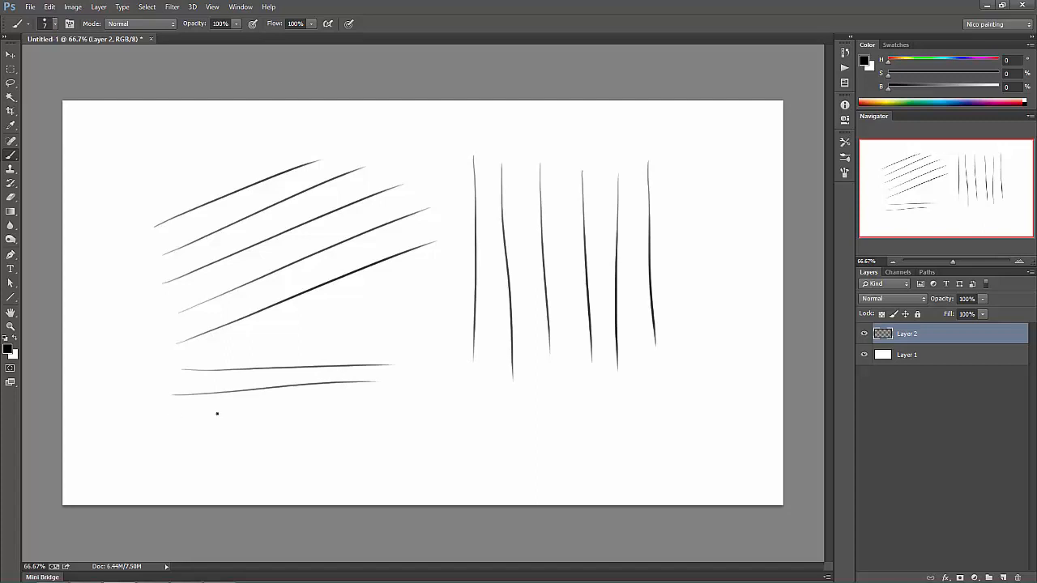
drag(173, 414, 391, 402)
drag(170, 436, 420, 429)
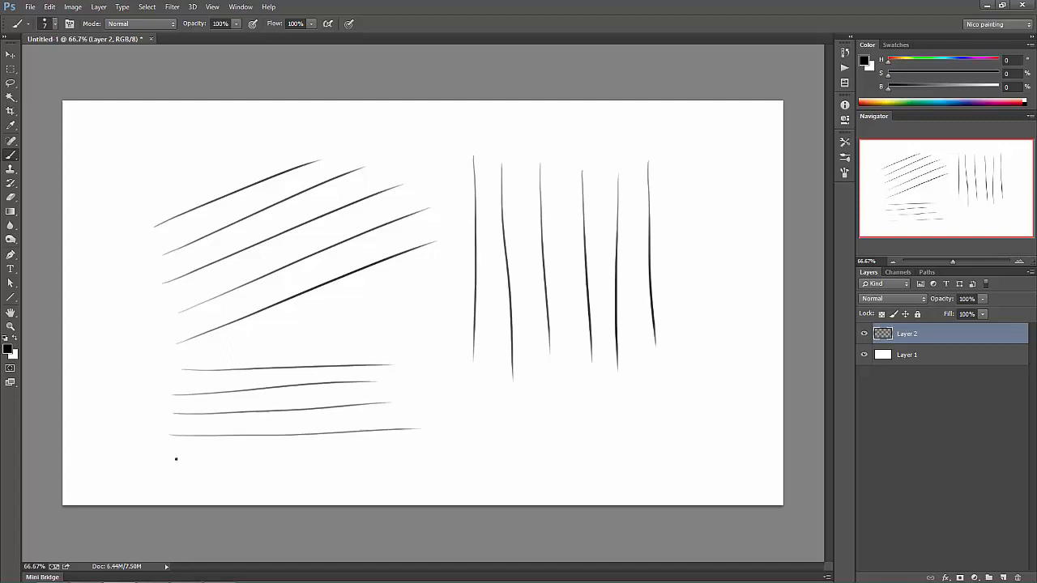
drag(160, 461, 389, 453)
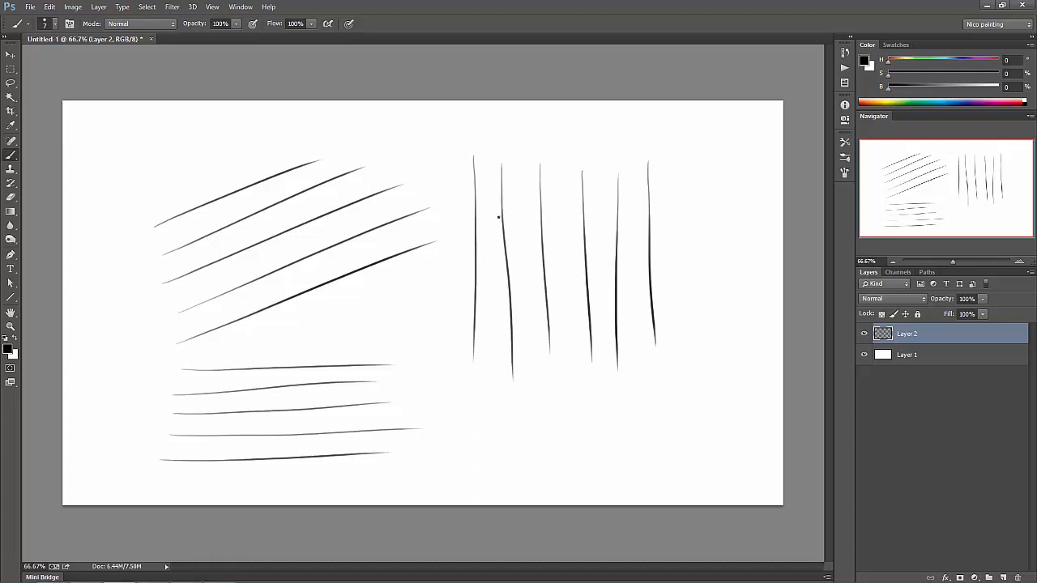
Draw seven parallel freehand diagonals sloping down to the right, across the vertical strokes and the area below them
drag(484, 203, 632, 332)
drag(460, 237, 630, 355)
drag(547, 337, 614, 394)
drag(427, 294, 581, 402)
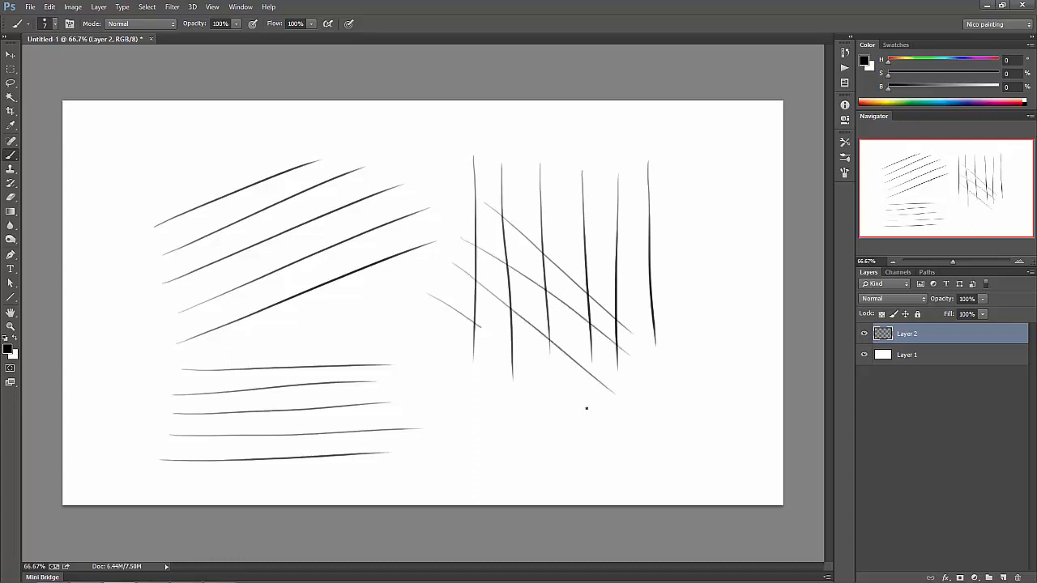
drag(416, 322, 566, 432)
drag(401, 341, 541, 455)
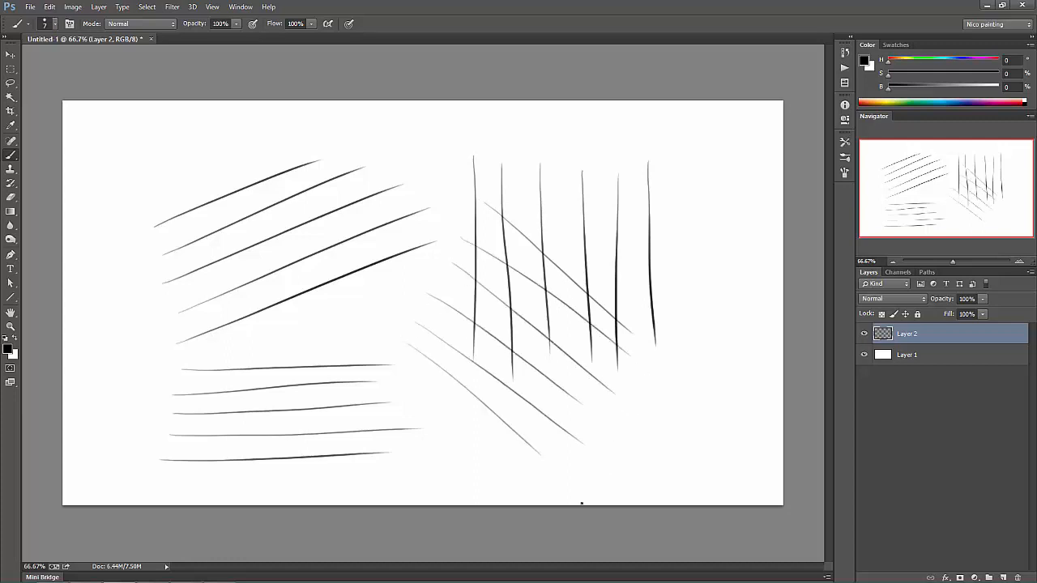
drag(381, 367, 533, 474)
Replace the sketched layer with a new empty one and draw ten constrained horizontal lines stacked down the canvas's left part
key(Delete)
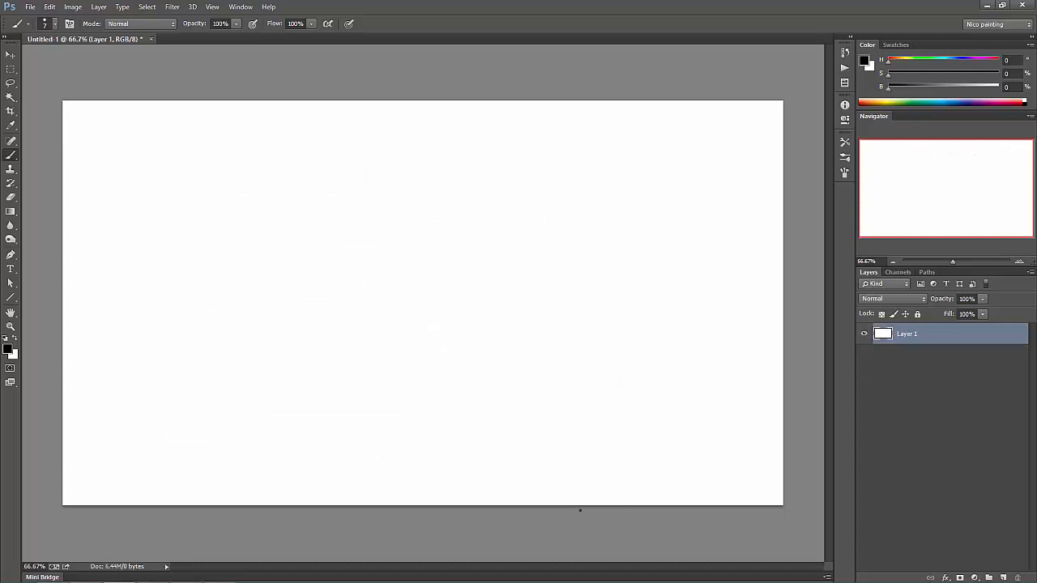
key(ctrl+alt+shift+n)
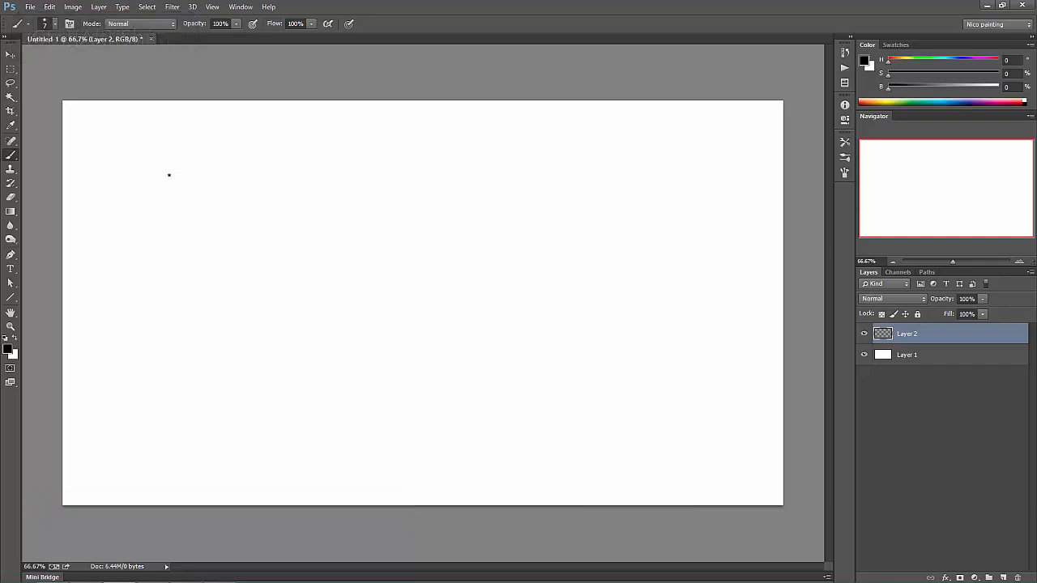
drag(170, 175, 500, 158)
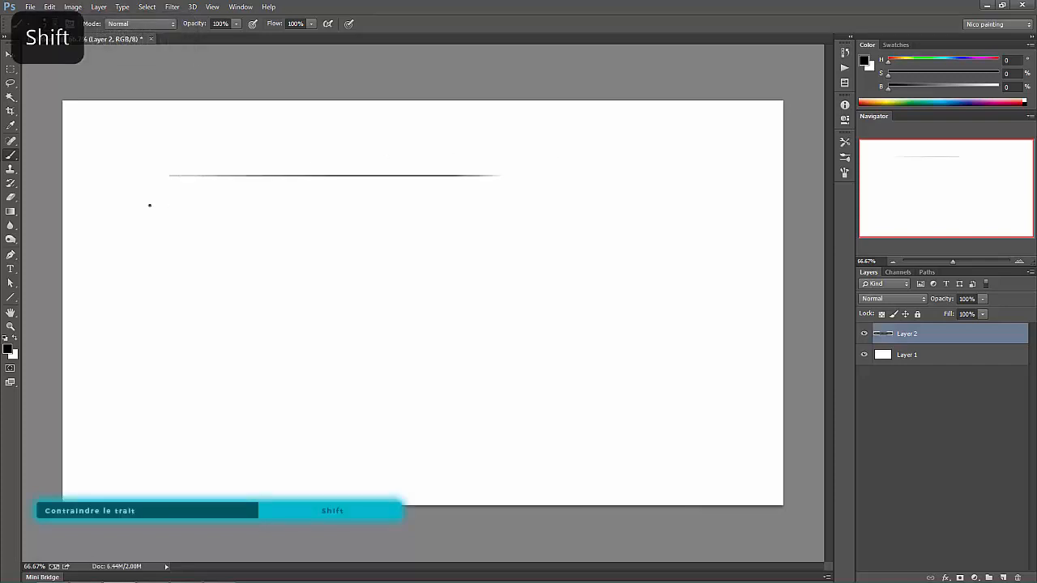
drag(168, 208, 528, 204)
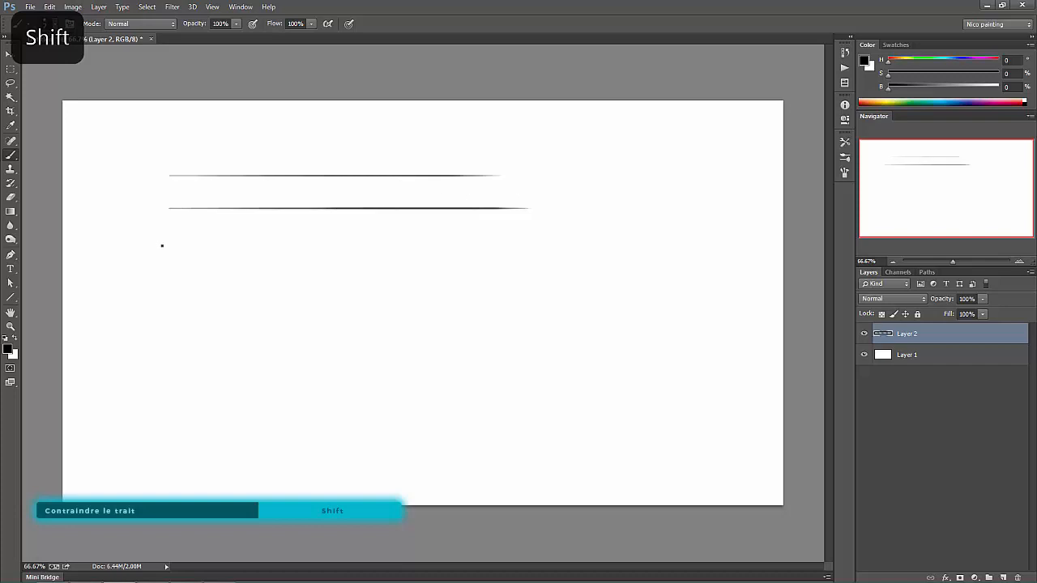
drag(166, 246, 666, 235)
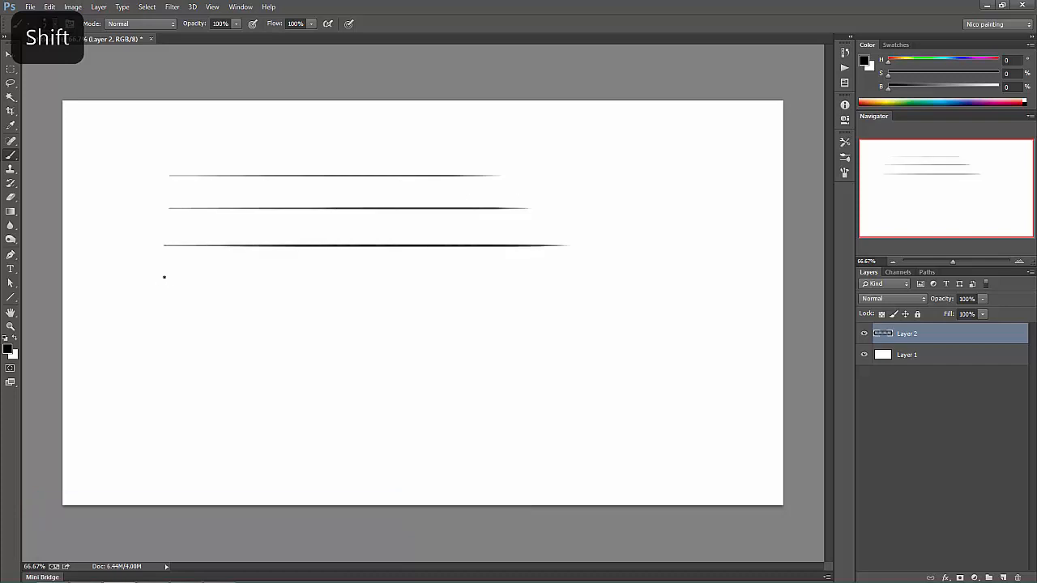
drag(164, 278, 652, 267)
drag(163, 308, 637, 299)
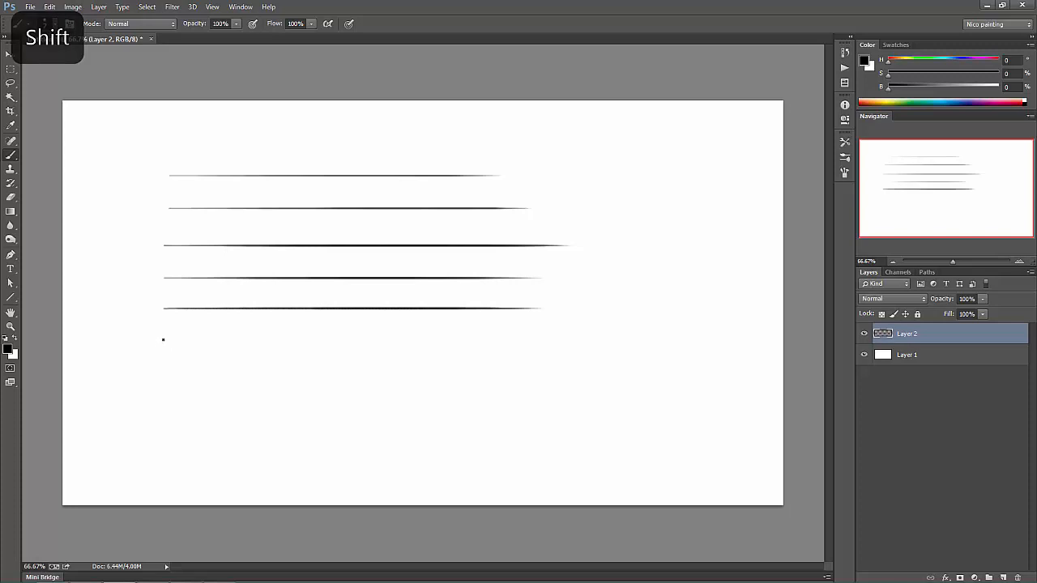
drag(202, 341, 544, 324)
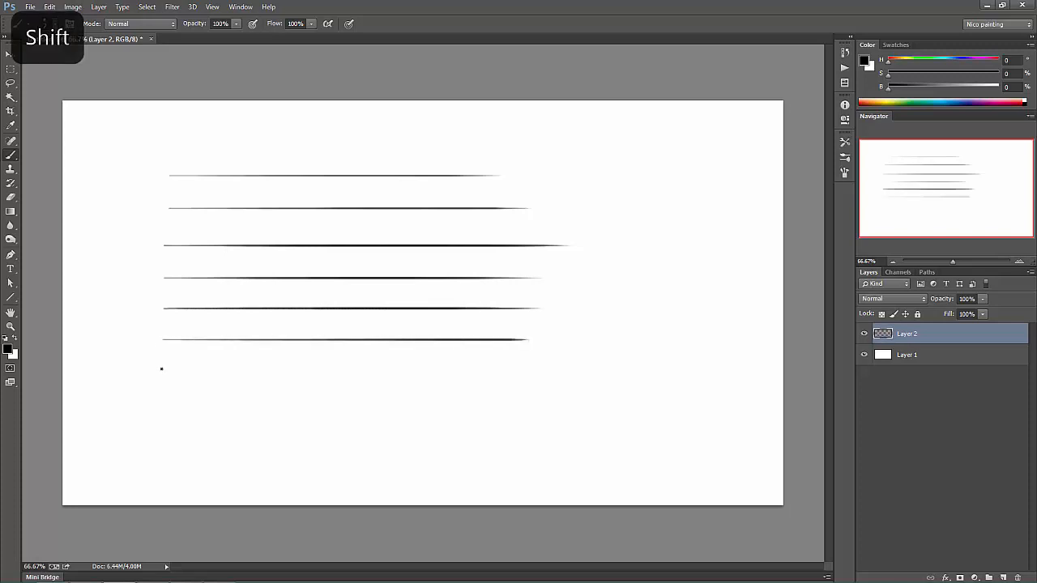
drag(184, 373, 544, 356)
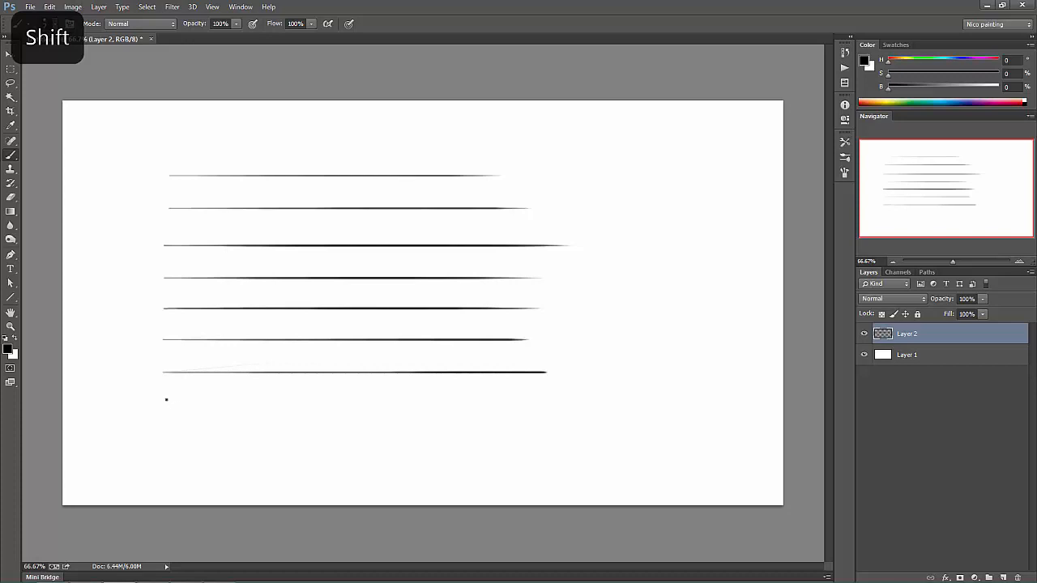
drag(166, 400, 548, 401)
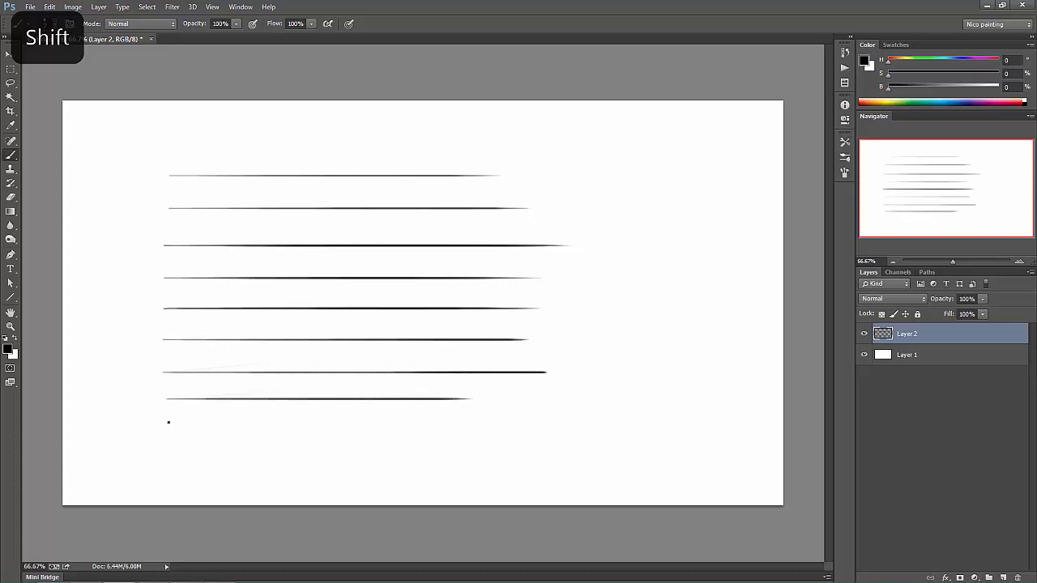
drag(169, 422, 357, 422)
drag(172, 445, 369, 441)
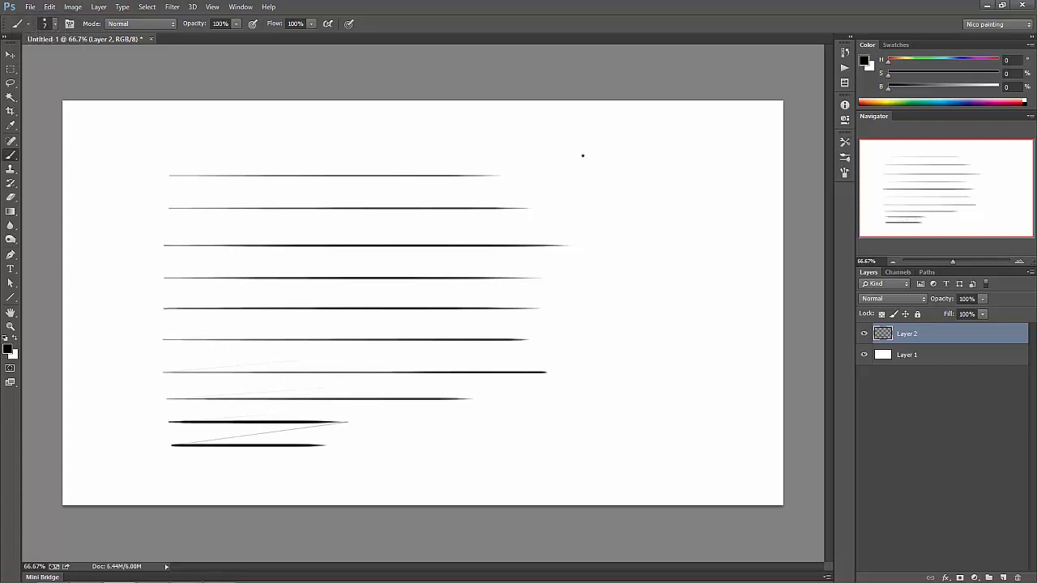
Draw seven constrained vertical lines on the canvas's right side, plus one horizontal and one vertical line starting near the canvas centre
drag(584, 155, 593, 465)
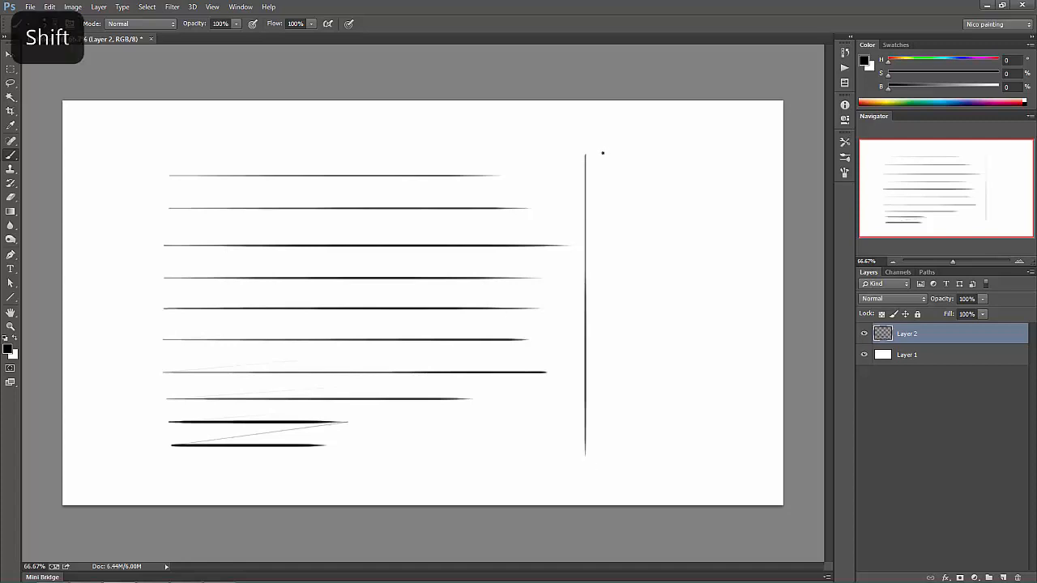
drag(604, 155, 608, 435)
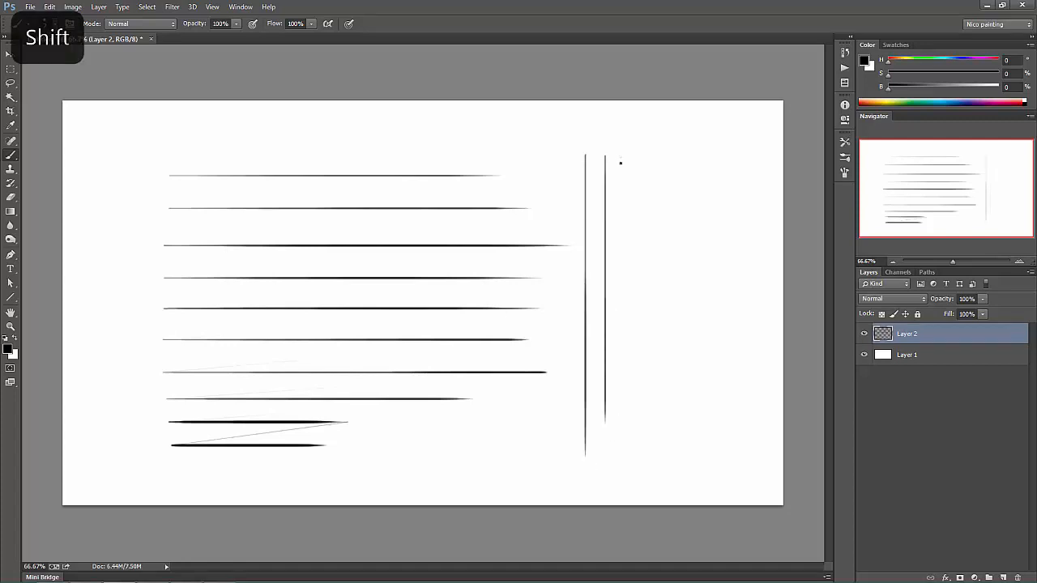
drag(621, 162, 637, 415)
drag(642, 159, 642, 422)
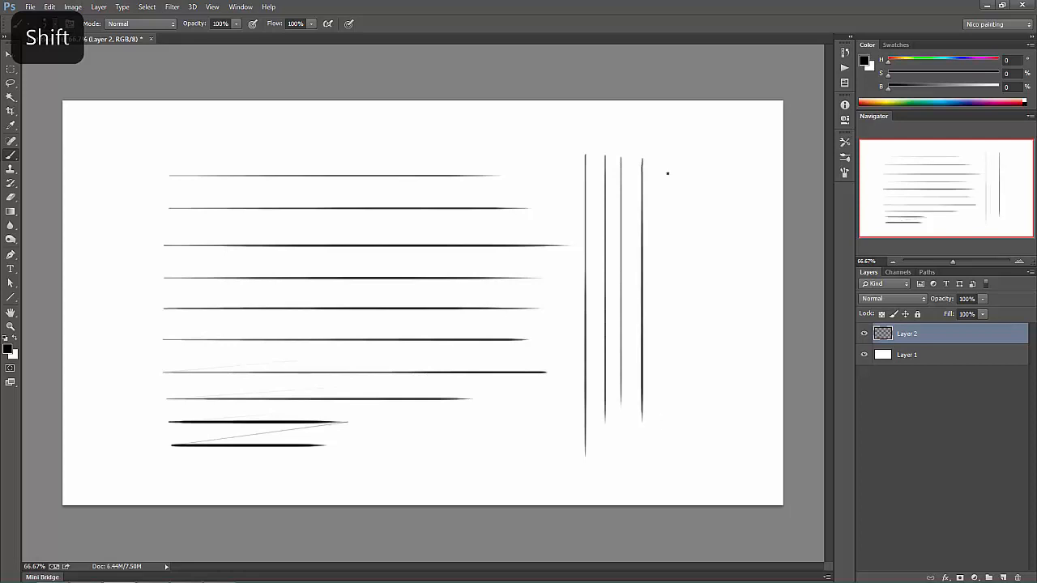
drag(663, 163, 663, 421)
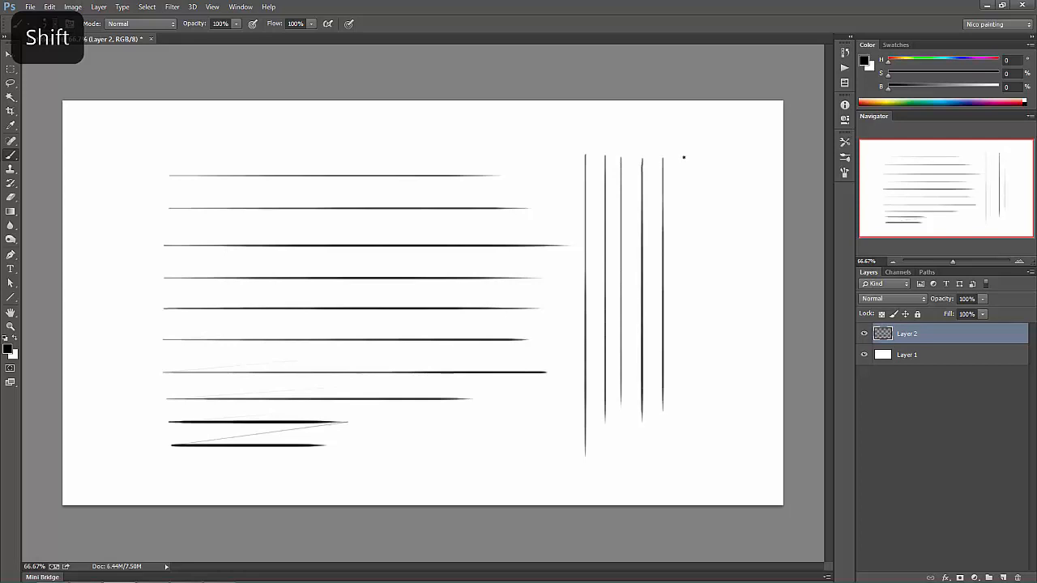
drag(683, 204, 684, 415)
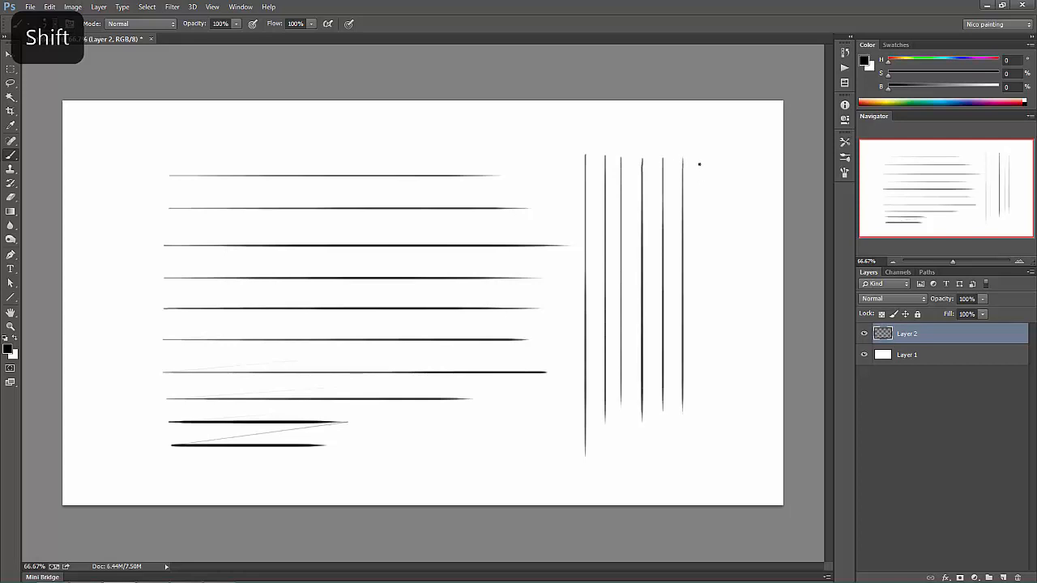
drag(699, 165, 700, 389)
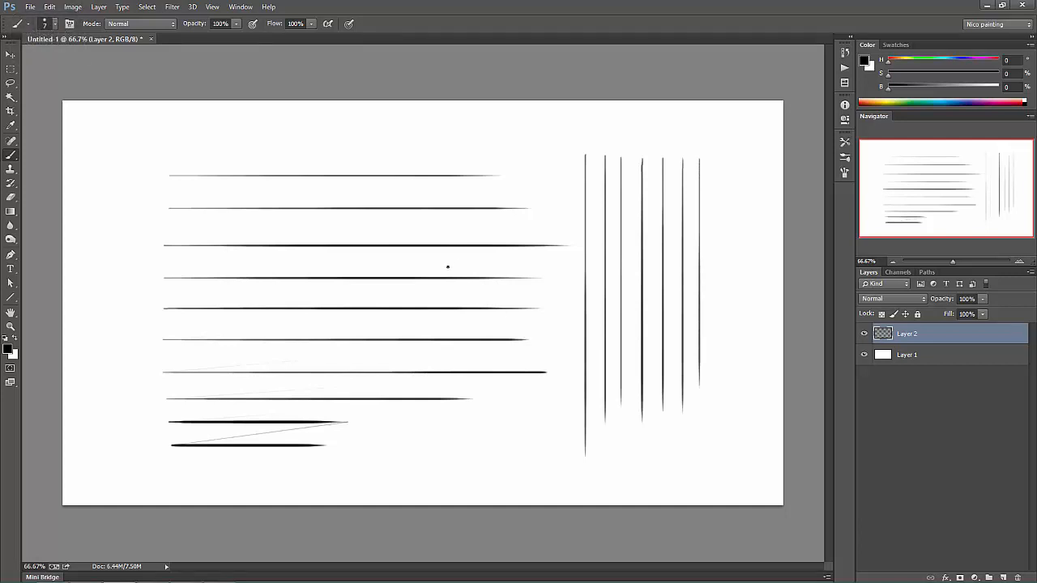
drag(449, 266, 652, 133)
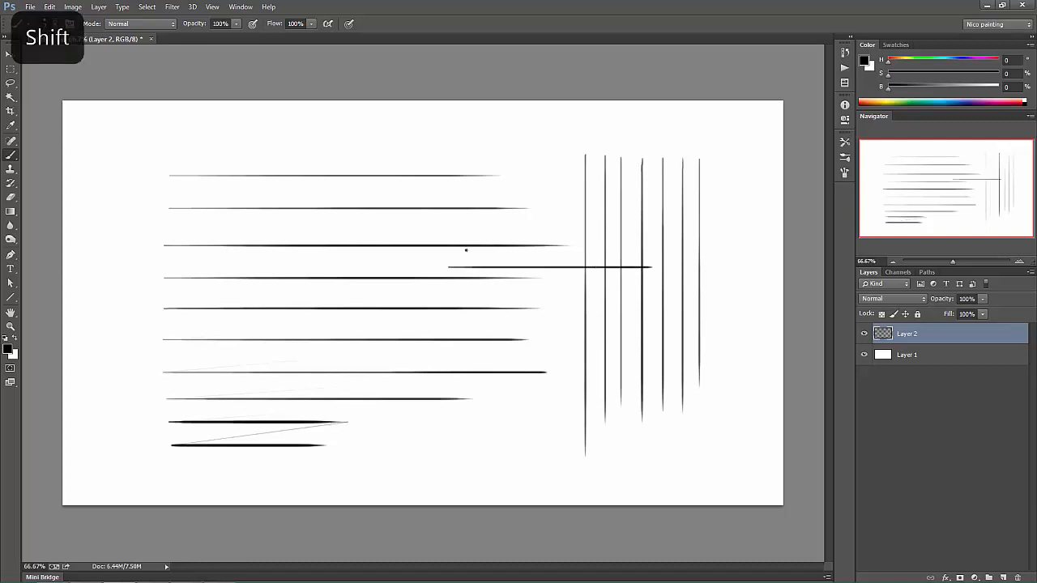
drag(450, 261, 592, 90)
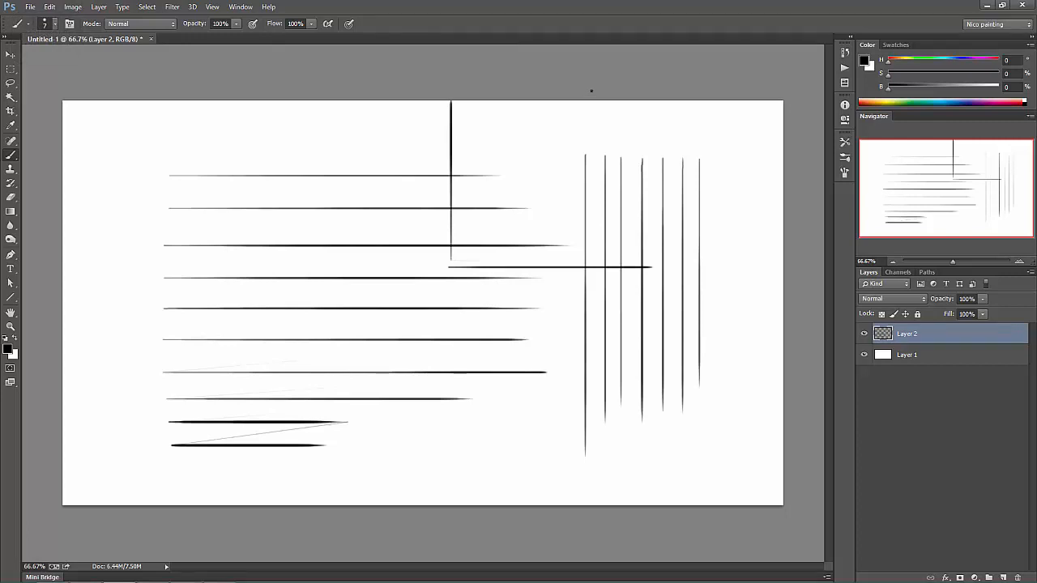
Replace the line layer with a new empty one and join two brush points with a straight rising diagonal in the upper-left area
key(Delete)
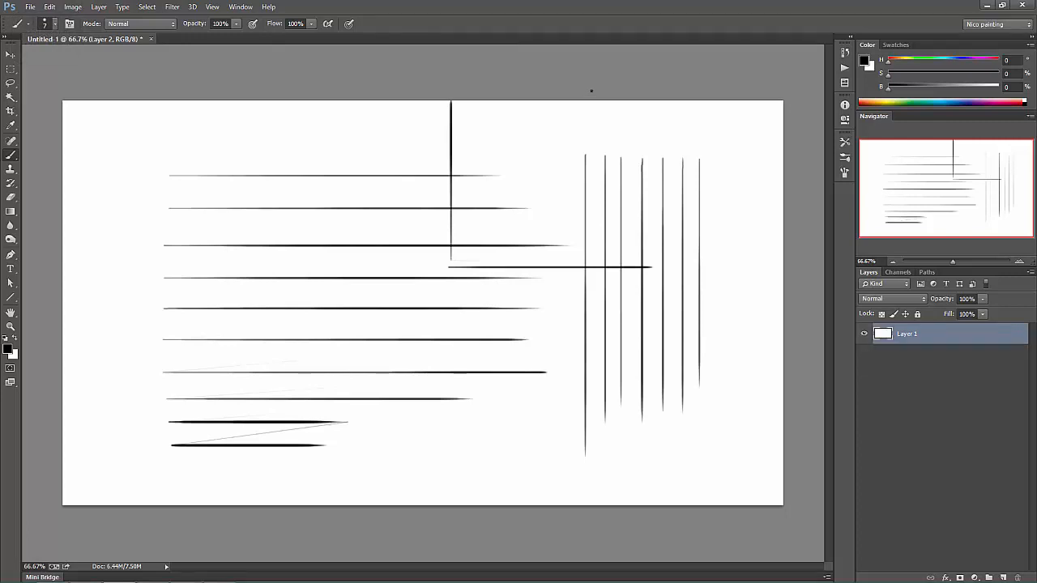
key(ctrl+alt+shift+n)
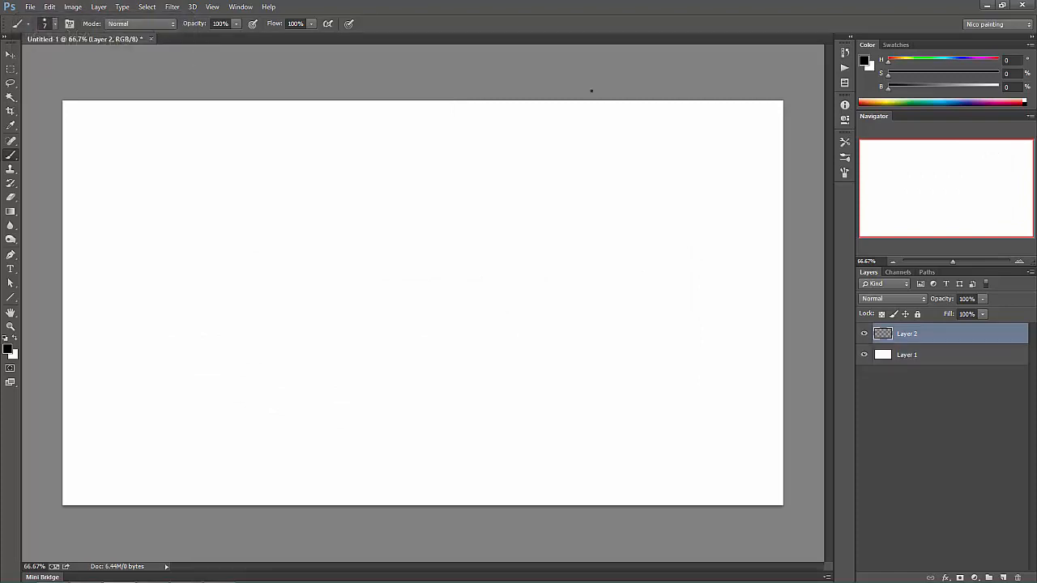
click(188, 237)
shift+click(316, 184)
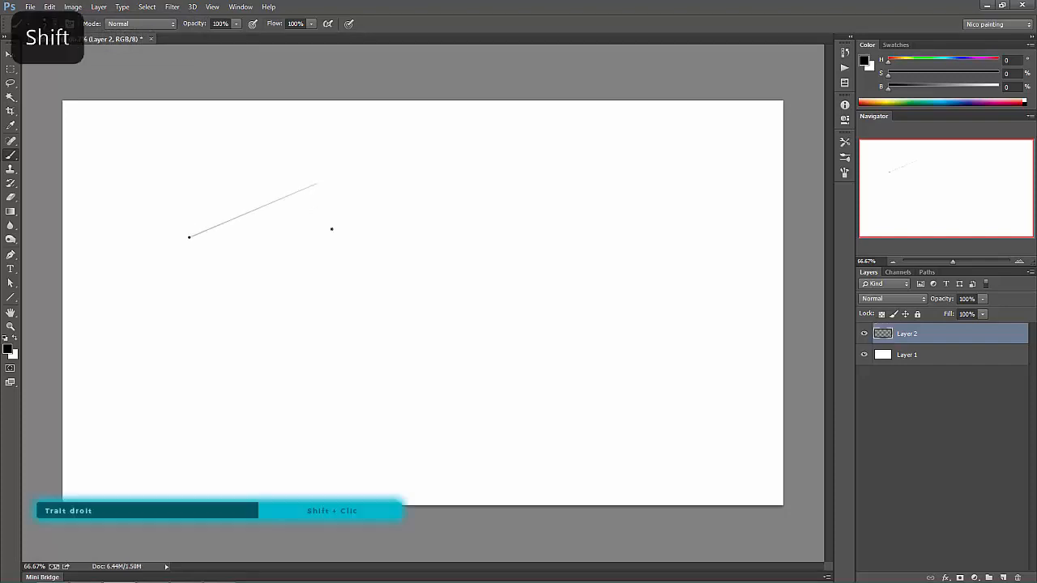
Extend the rising diagonal with straight brush segments between points, and build a second zigzag chain through the canvas centre and lower-left area
shift+click(368, 239)
shift+click(281, 290)
click(306, 313)
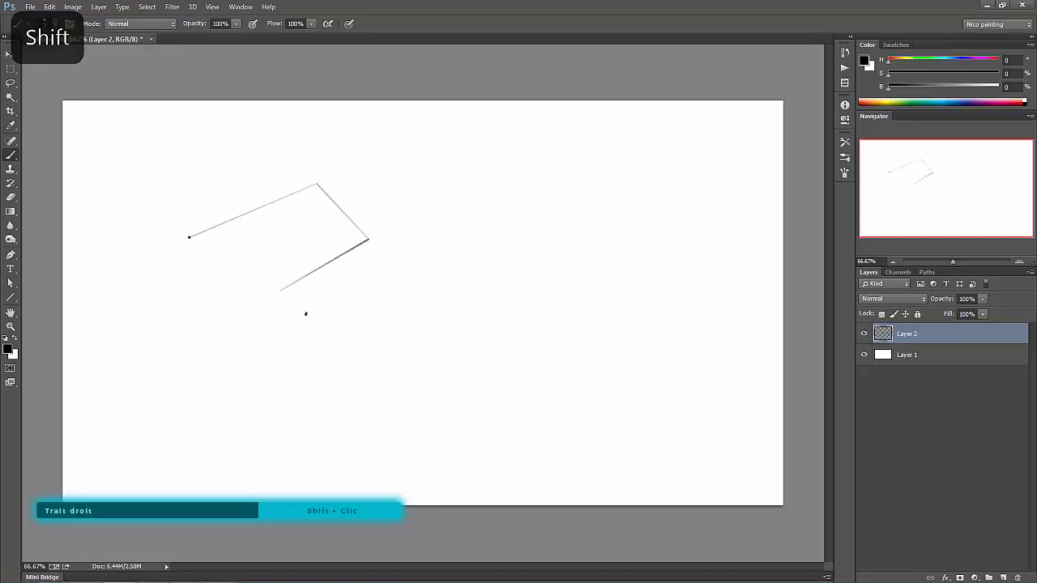
shift+click(394, 273)
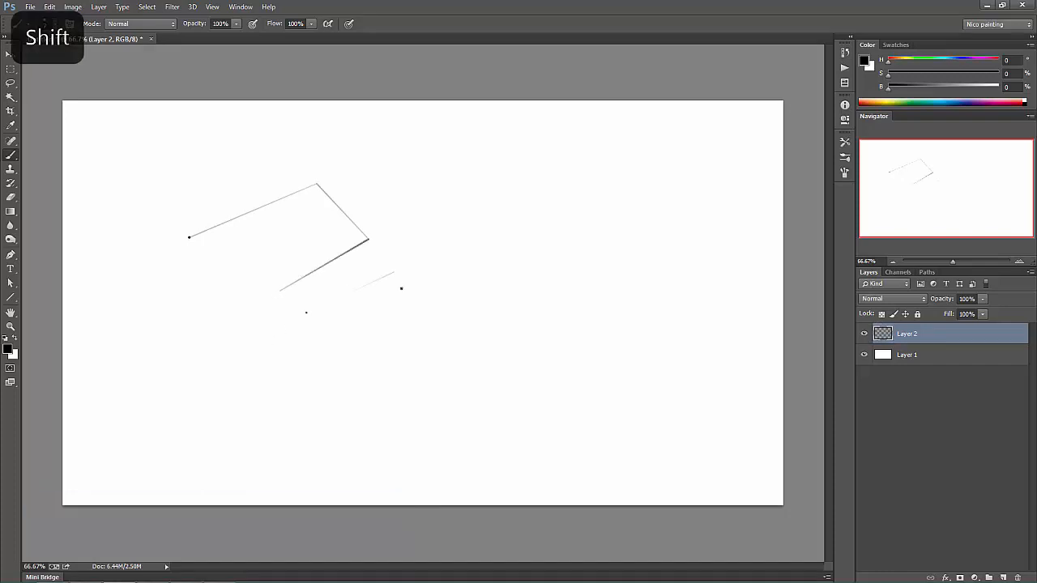
shift+click(435, 209)
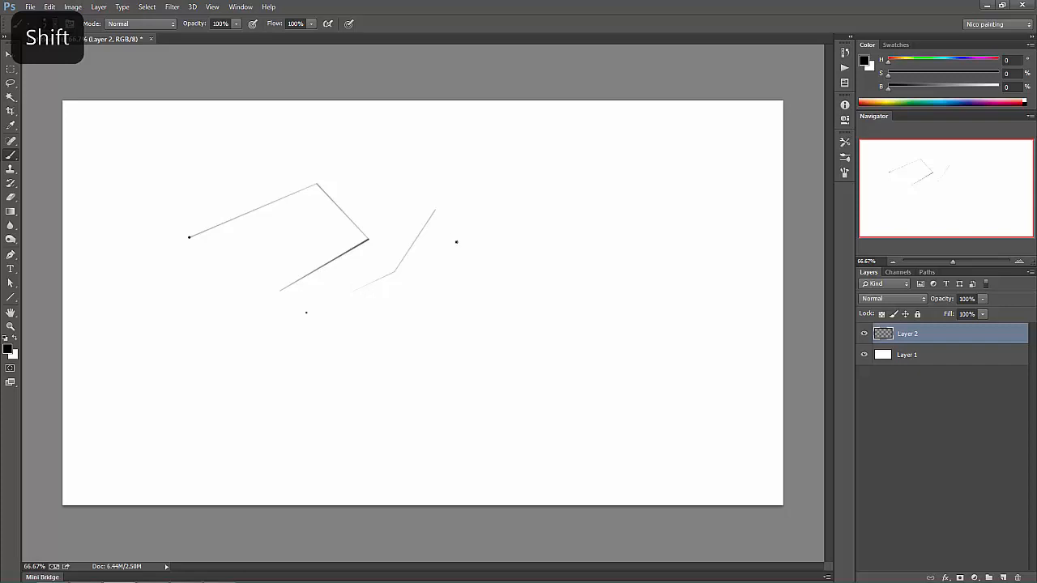
shift+click(483, 291)
shift+click(401, 359)
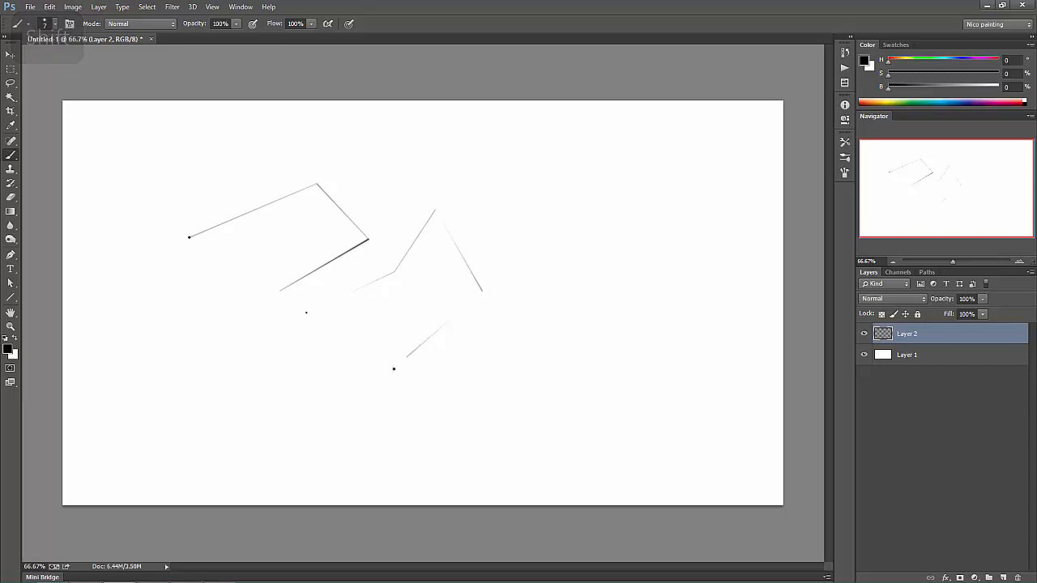
shift+click(312, 356)
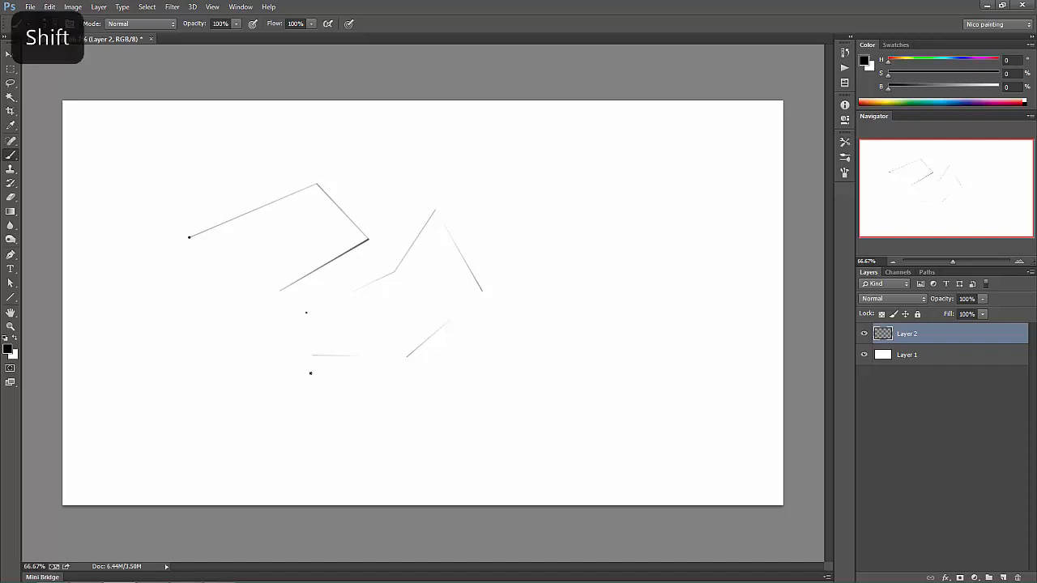
shift+click(333, 383)
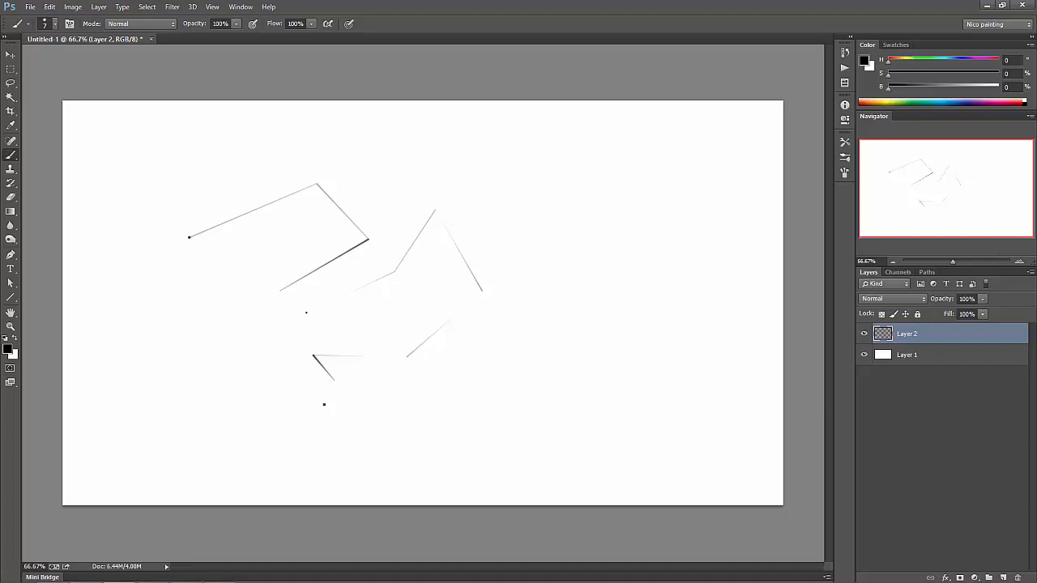
Choose the Hard Mechanical 7 pixels brush from the brush presets
right_click(488, 202)
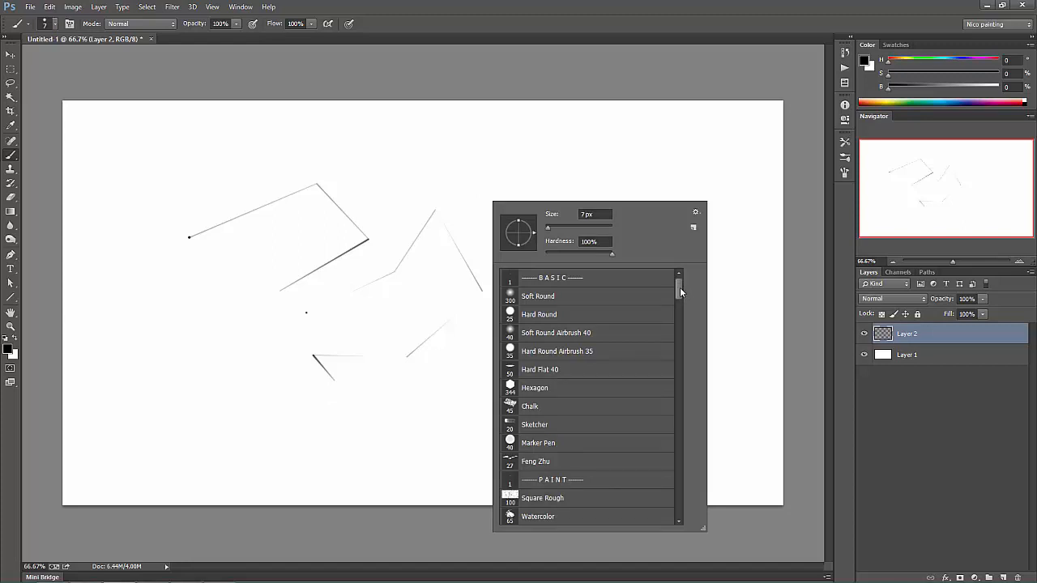
mouse_move(680, 286)
mouse_down()
mouse_move(683, 445)
mouse_move(679, 434)
mouse_up()
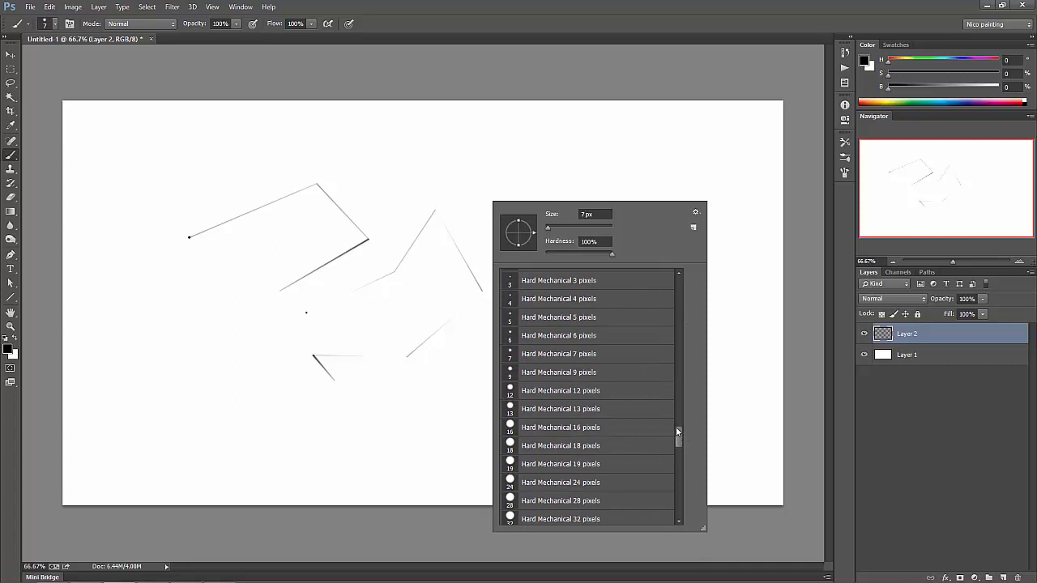
click(535, 355)
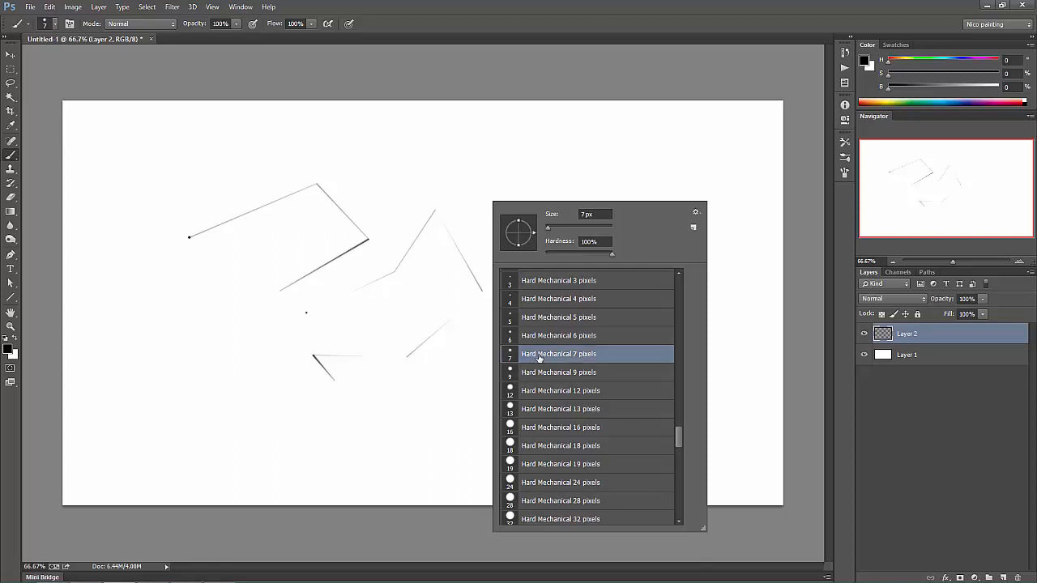
double_click(539, 357)
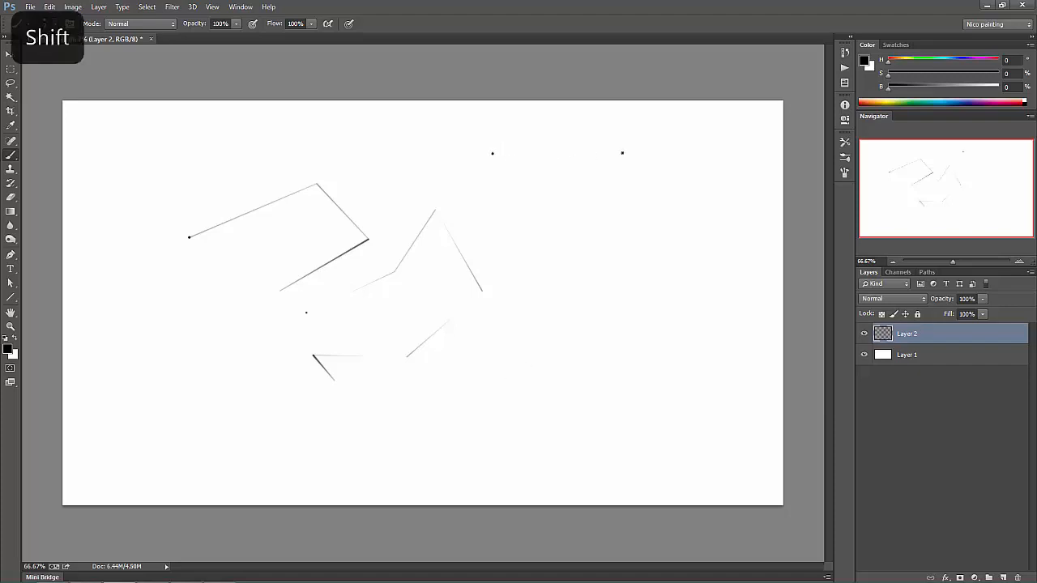
Draw an open three-sided outline with point-to-point straight lines in the upper-right area, with a small closed four-sided shape inside it
shift+click(624, 152)
shift+click(629, 228)
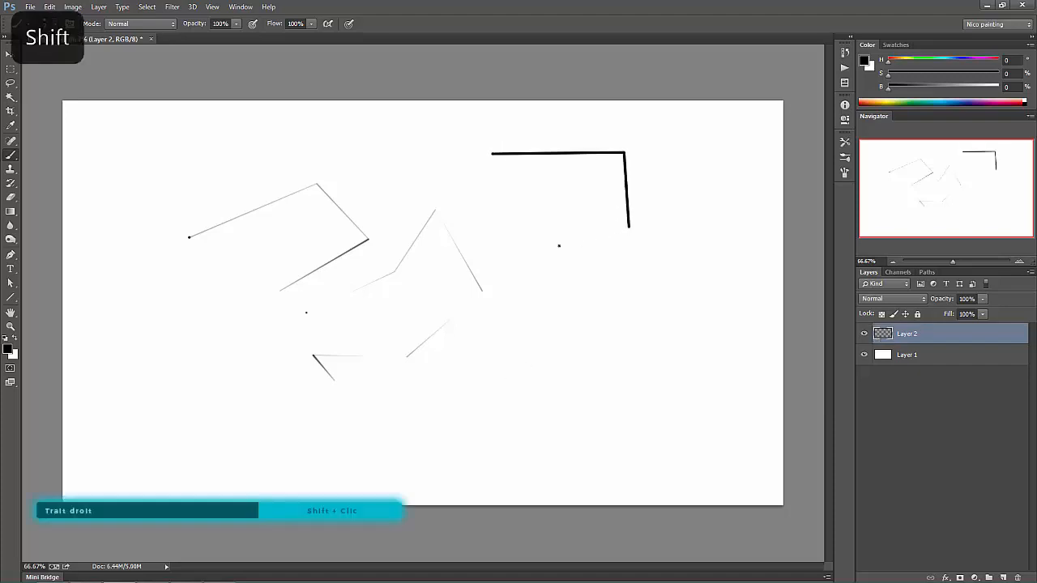
shift+click(510, 244)
shift+click(584, 188)
shift+click(587, 211)
shift+click(556, 224)
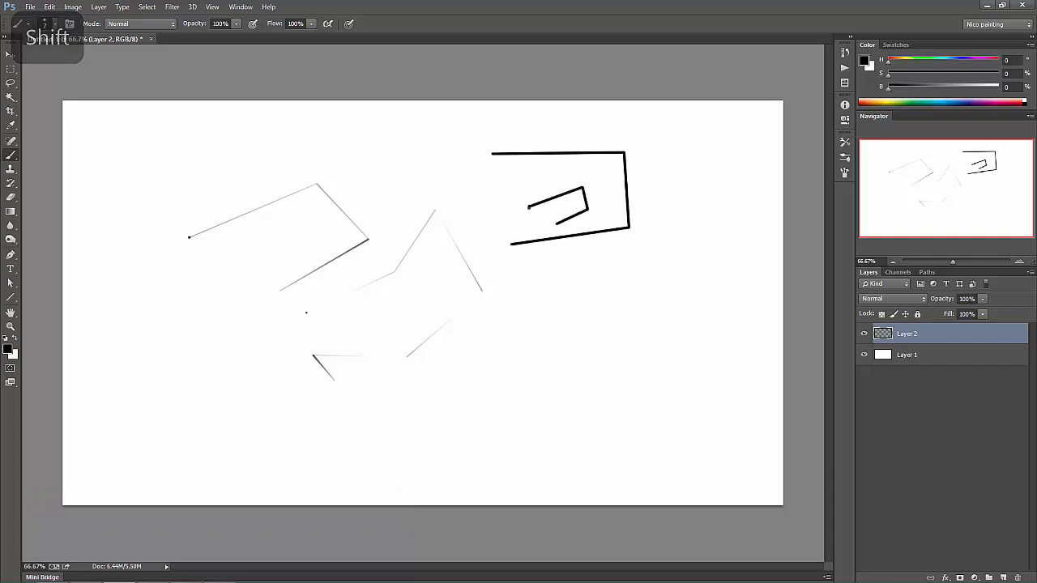
shift+click(529, 205)
Draw a closed four-sided house body with straight brush lines in the lower-right area of the canvas
click(515, 441)
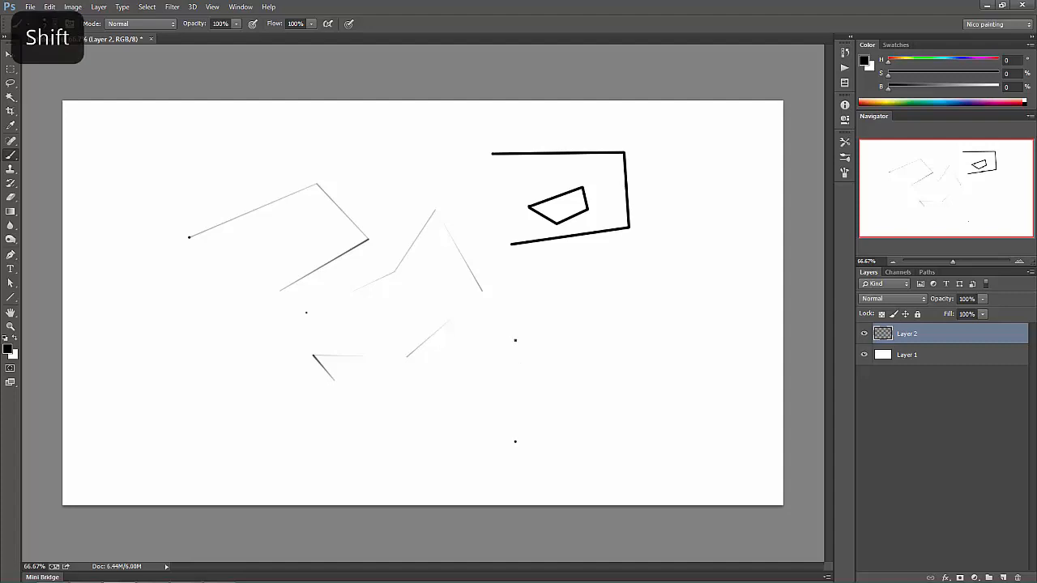
shift+click(515, 340)
shift+click(626, 340)
shift+click(633, 453)
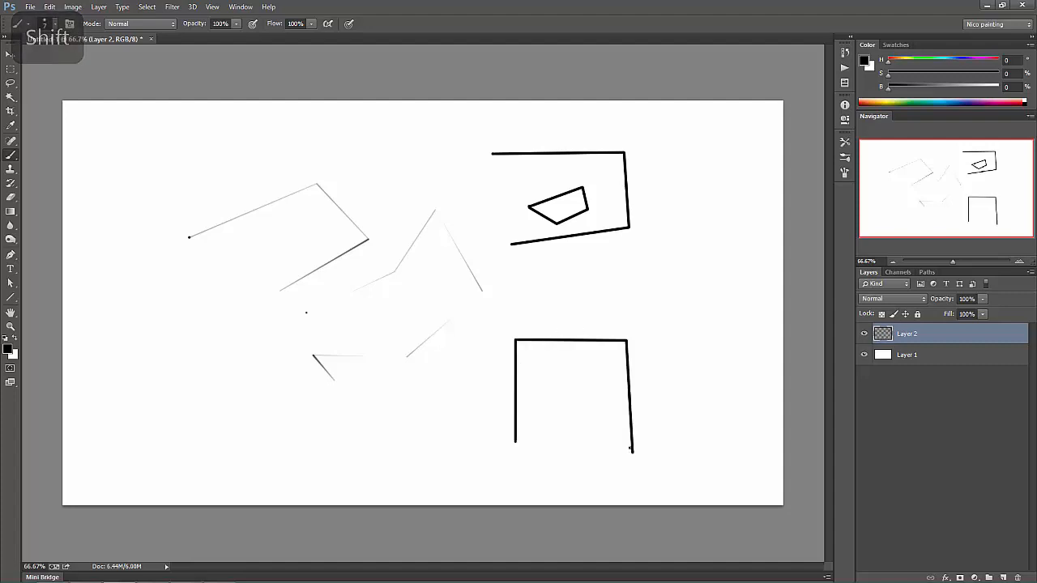
shift+click(515, 441)
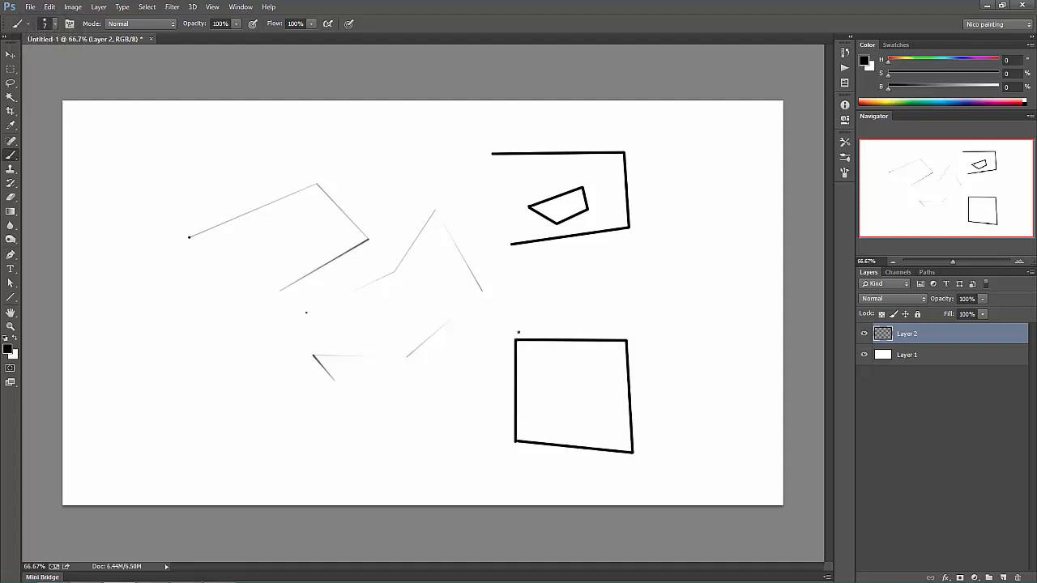
Add a triangular roof above the house body and a rectangular door on its base line with straight brush segments
click(515, 341)
shift+click(558, 309)
shift+click(626, 340)
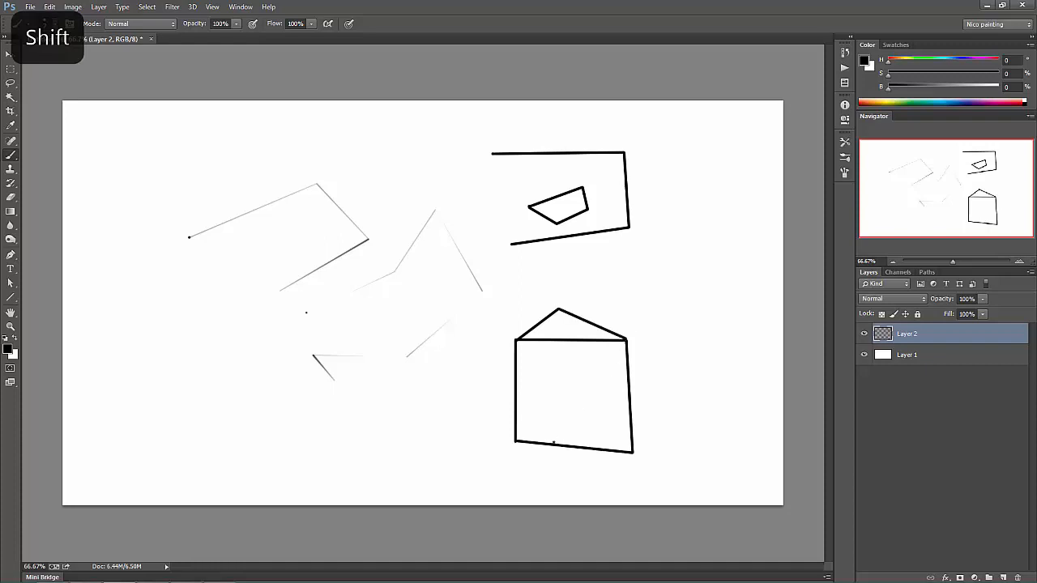
shift+click(554, 392)
shift+click(585, 393)
shift+click(584, 447)
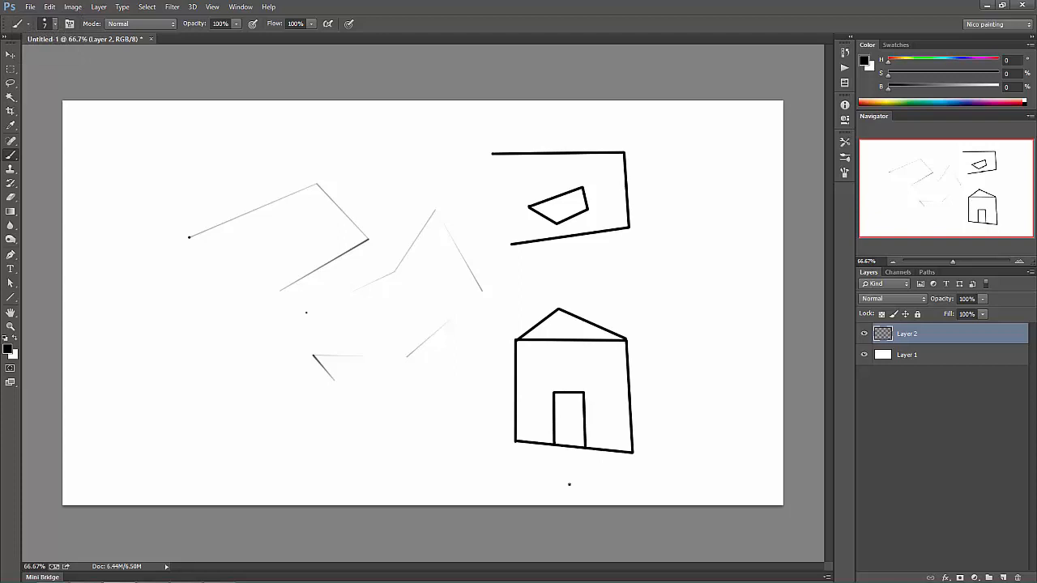
Enable Shape Dynamics and Transfer in turn for the Hard Mechanical brush, switching each one back off
click(845, 173)
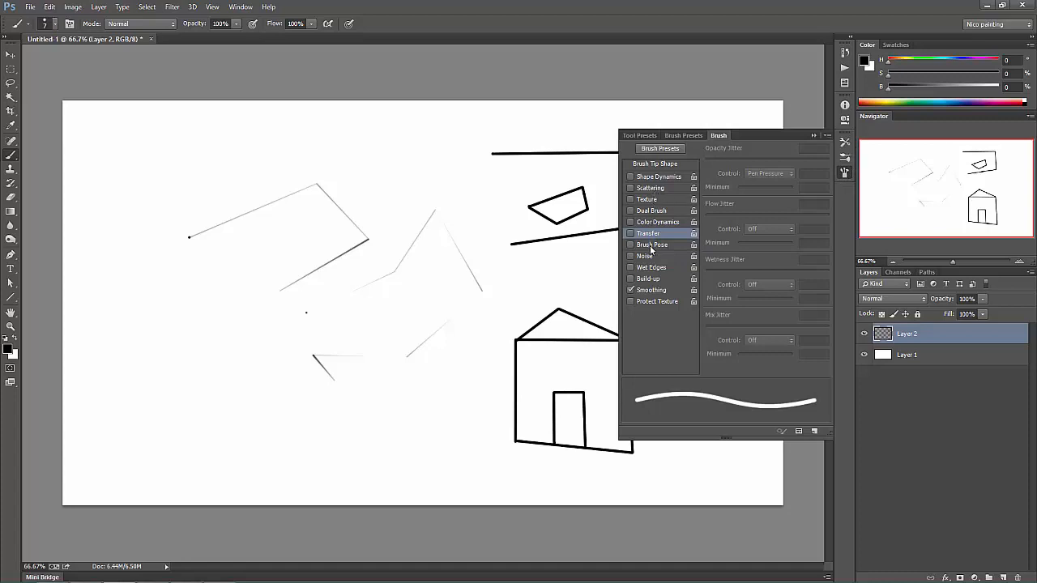
click(658, 176)
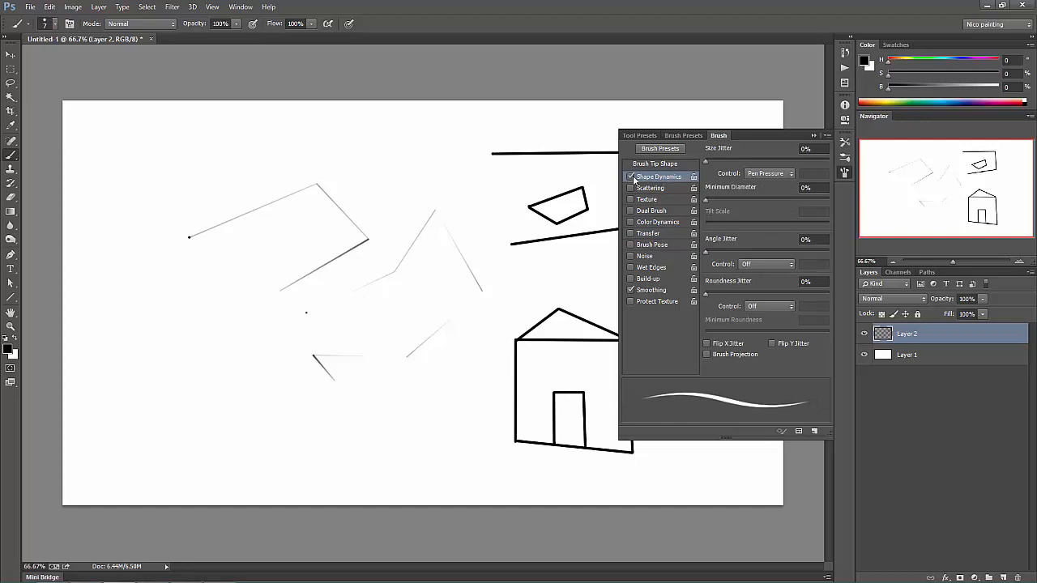
click(631, 177)
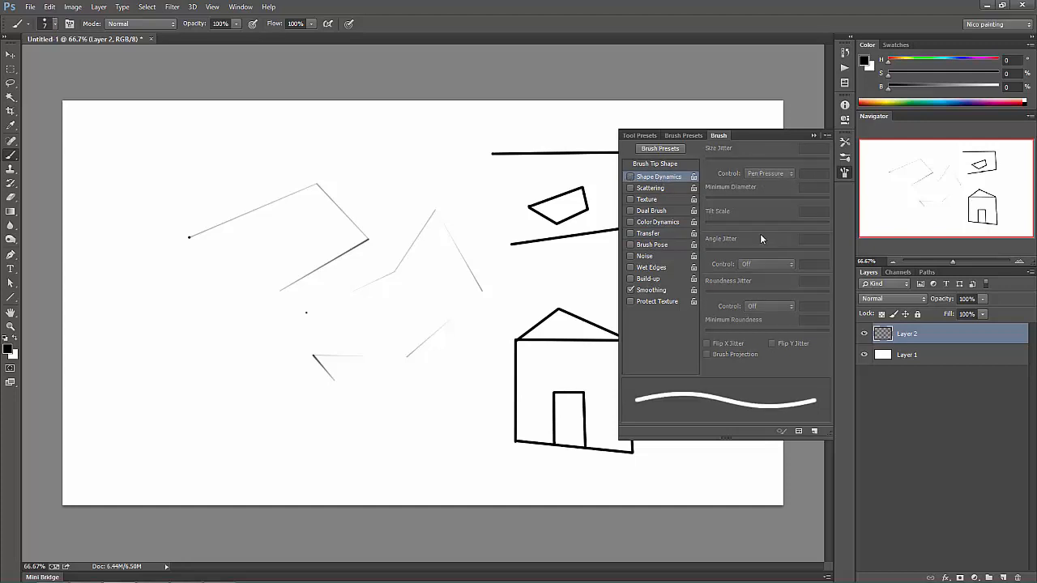
click(648, 241)
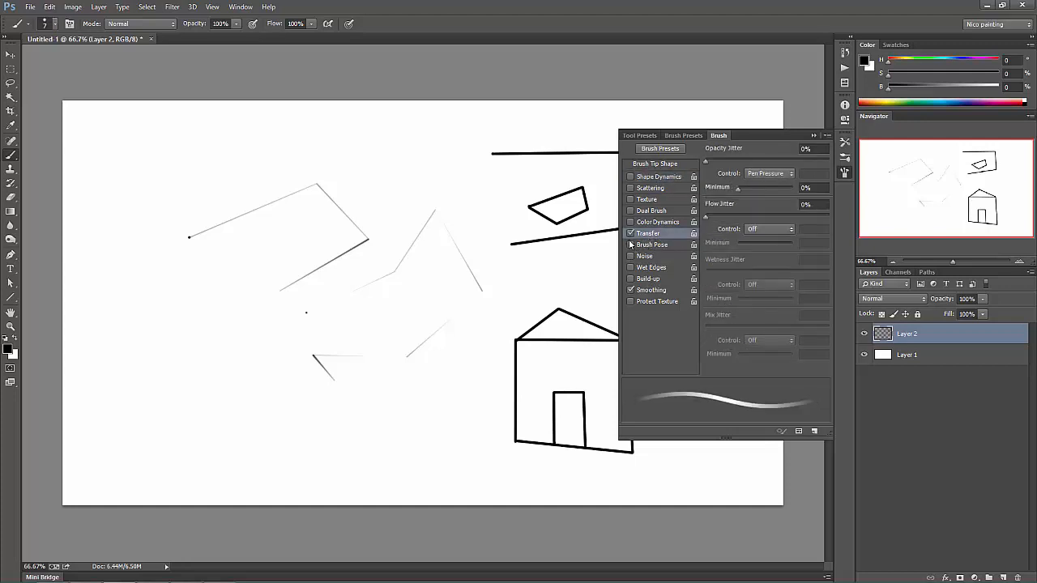
click(642, 234)
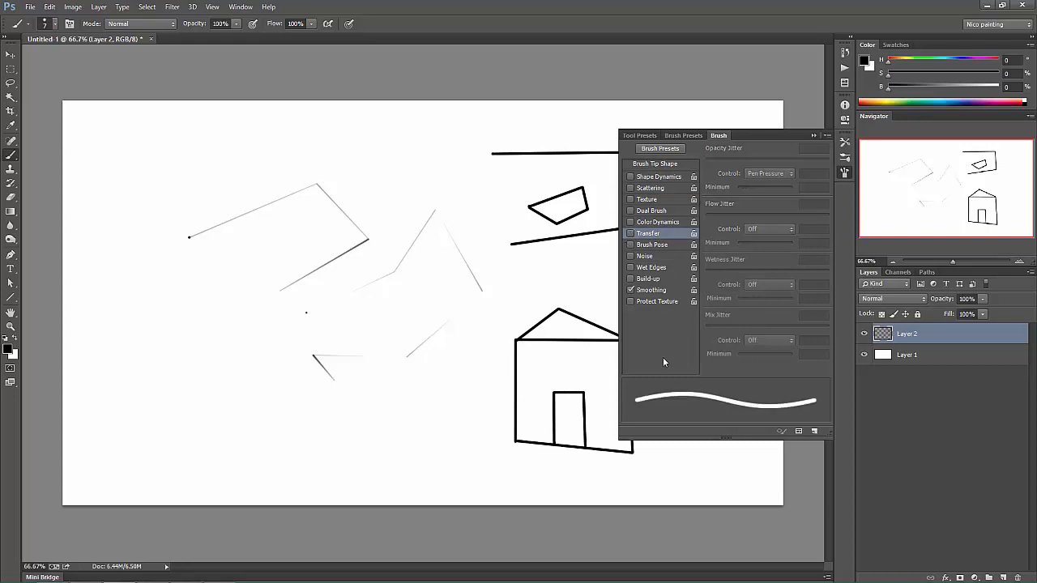
click(813, 135)
Switch to the Hard Round brush in the Basic group of the brush presets
right_click(560, 260)
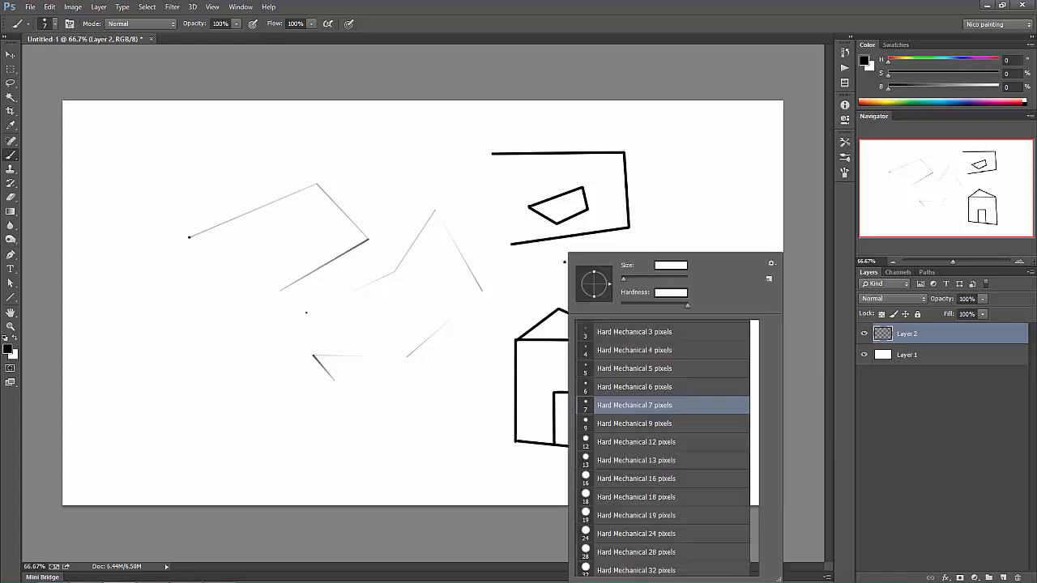
drag(754, 487, 754, 337)
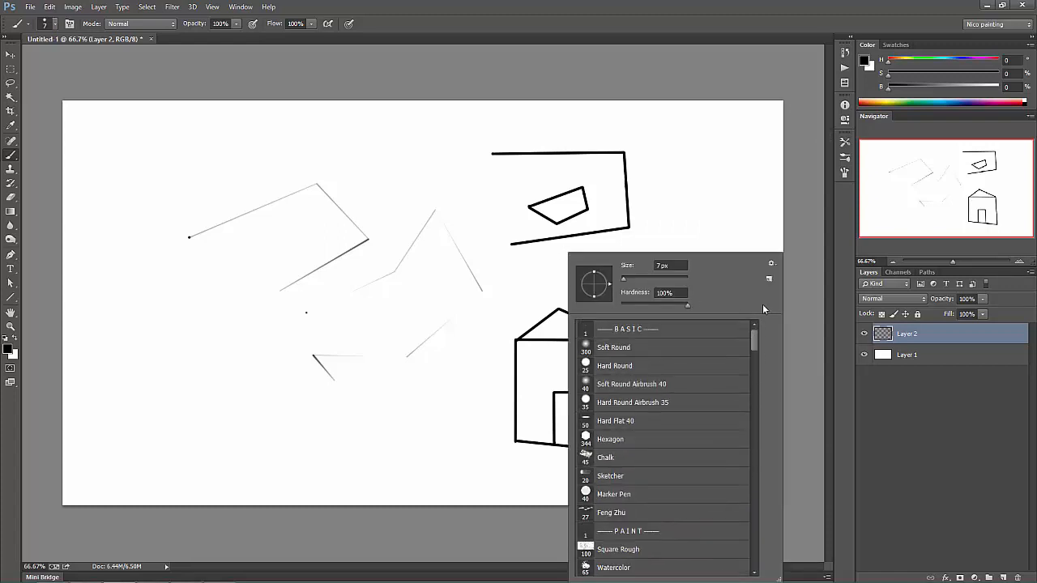
double_click(621, 366)
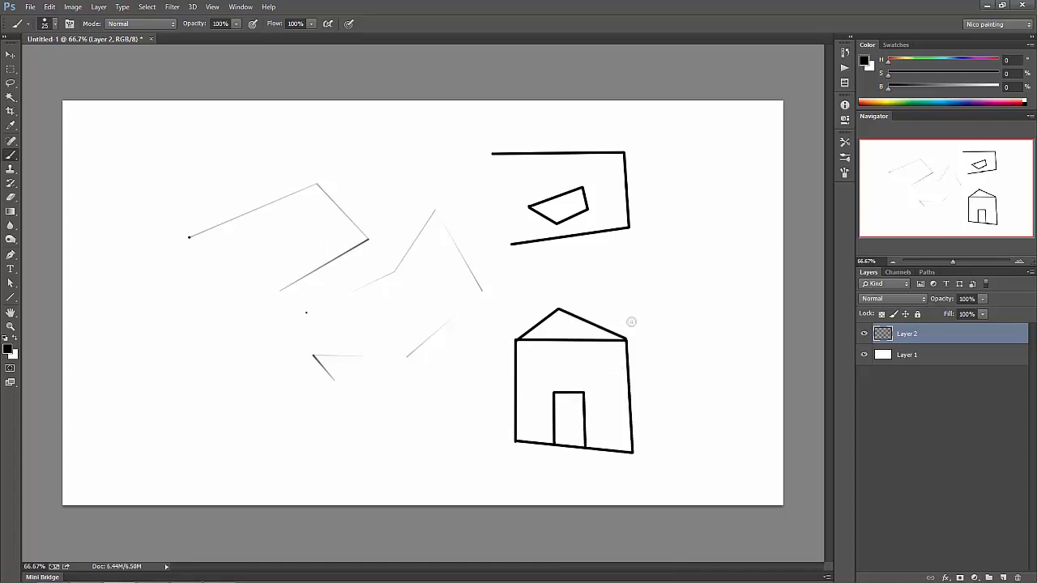
Examine the Hard Round brush's Transfer and Shape Dynamics settings, including their control options
click(845, 173)
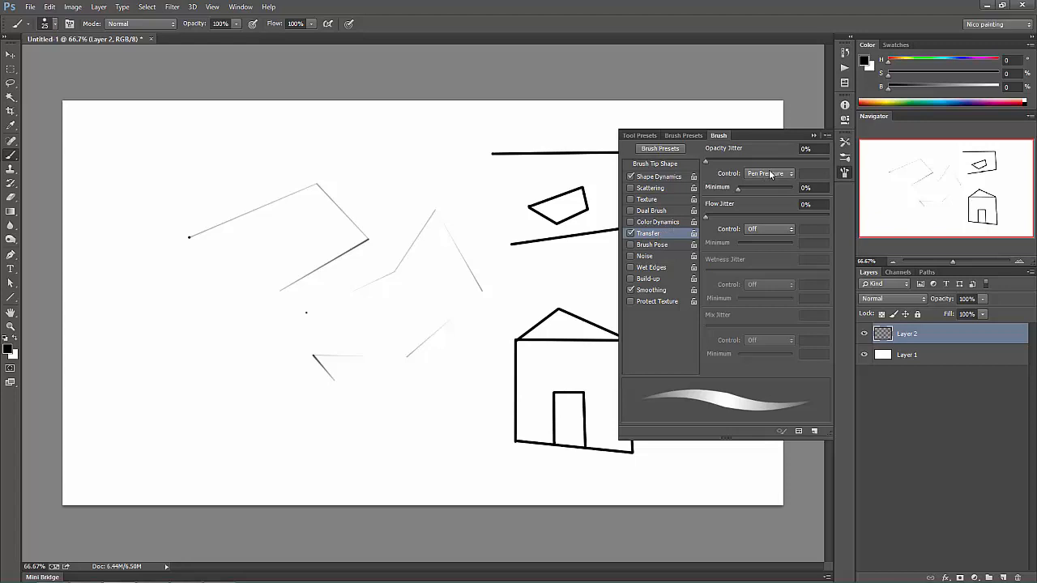
click(655, 177)
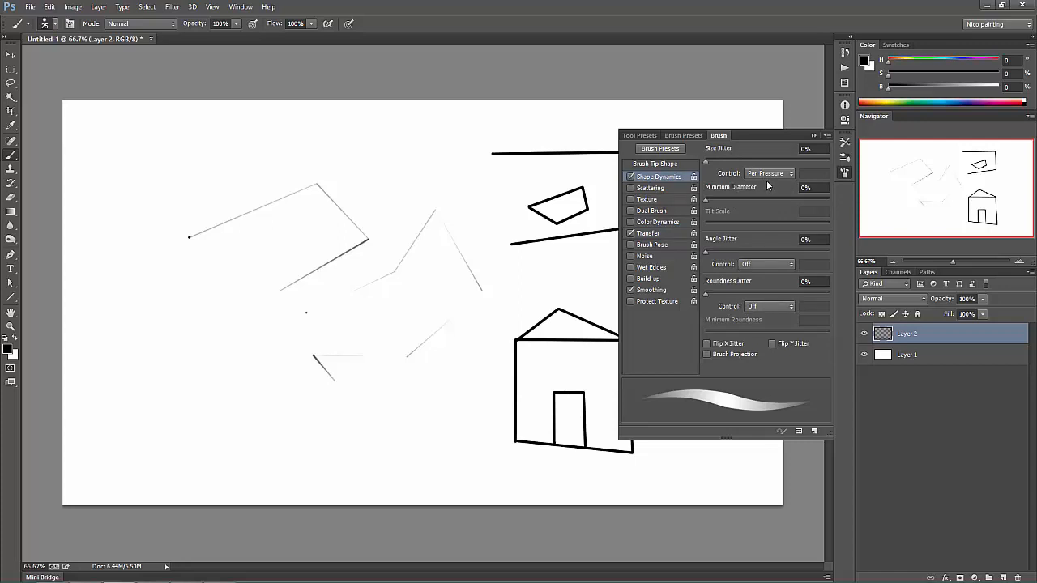
click(814, 137)
Replace the drawn layer with a new empty one and set the Line tool's weight to 5 px
key(Delete)
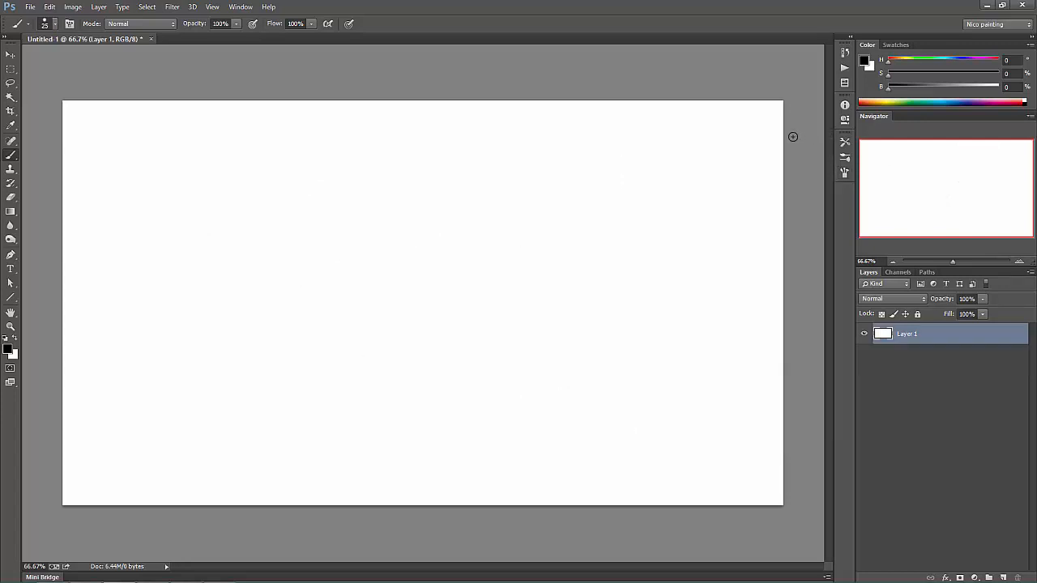
key(ctrl+alt+shift+n)
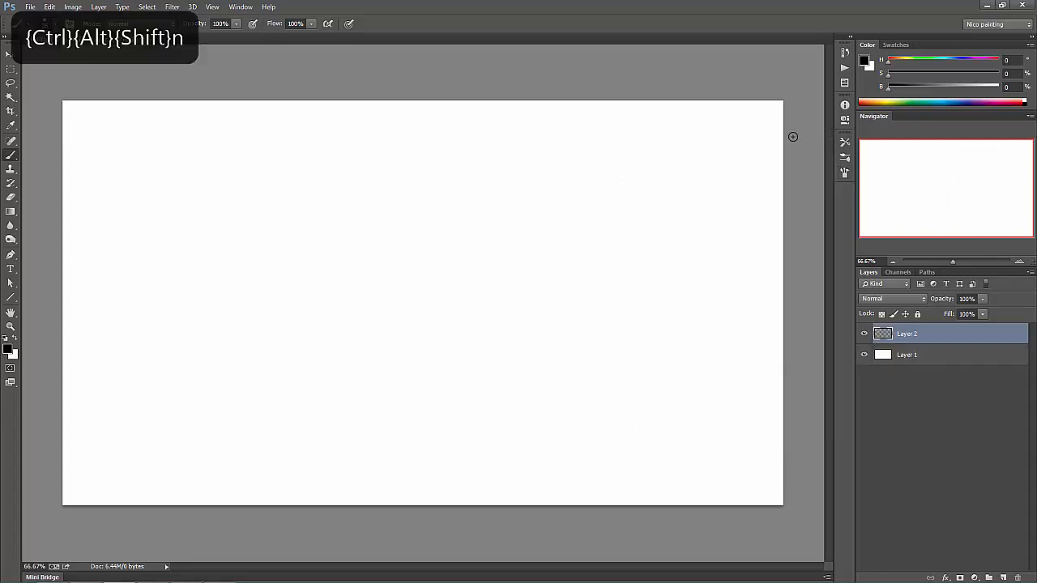
click(12, 299)
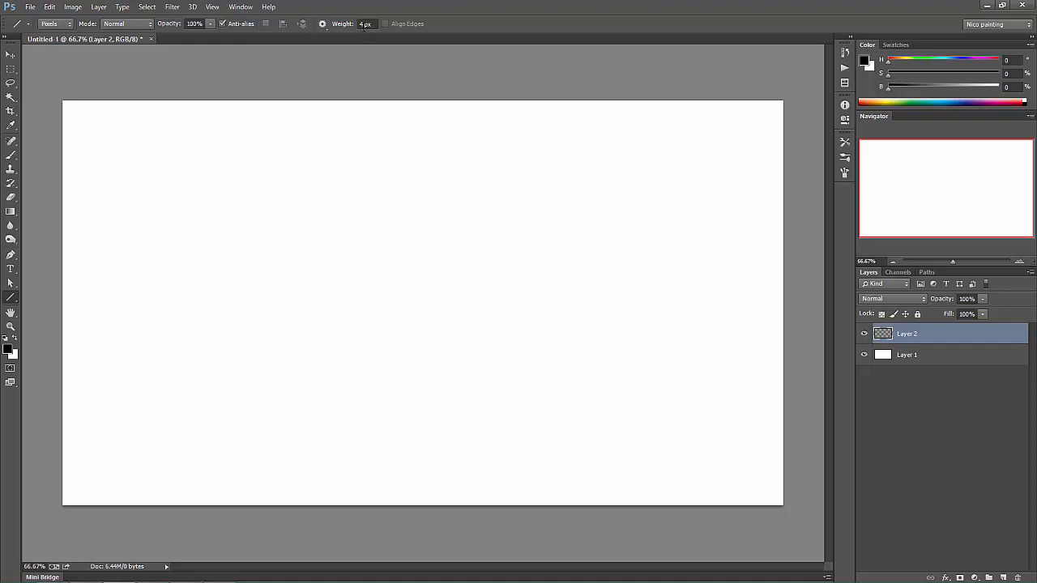
click(364, 23)
key(Return)
Draw two free-angle rising lines with the Line tool in the upper-left area, the second shorter and steeper below the first
drag(192, 243, 351, 188)
drag(435, 162, 448, 154)
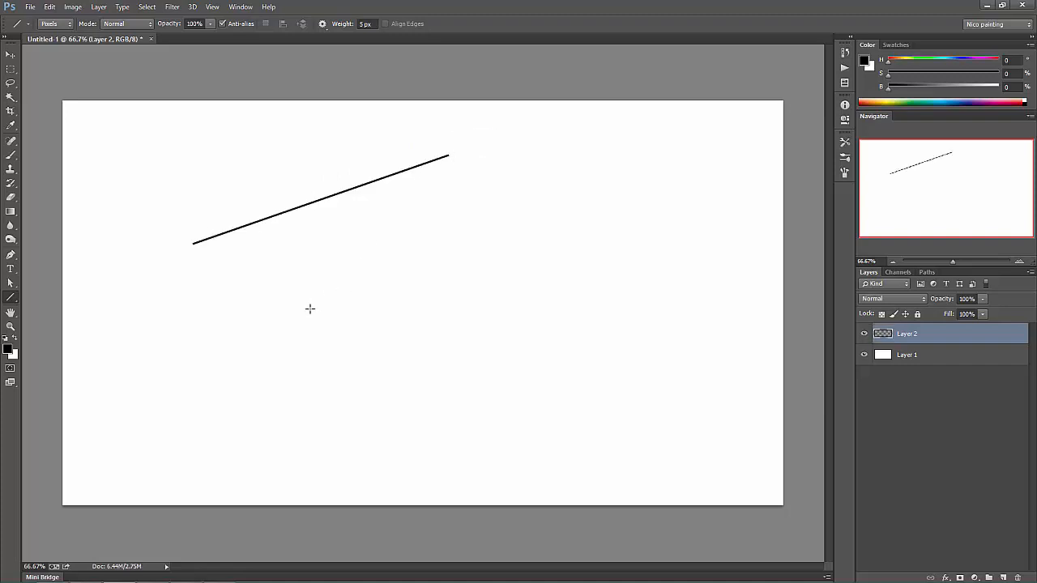
drag(311, 312, 380, 200)
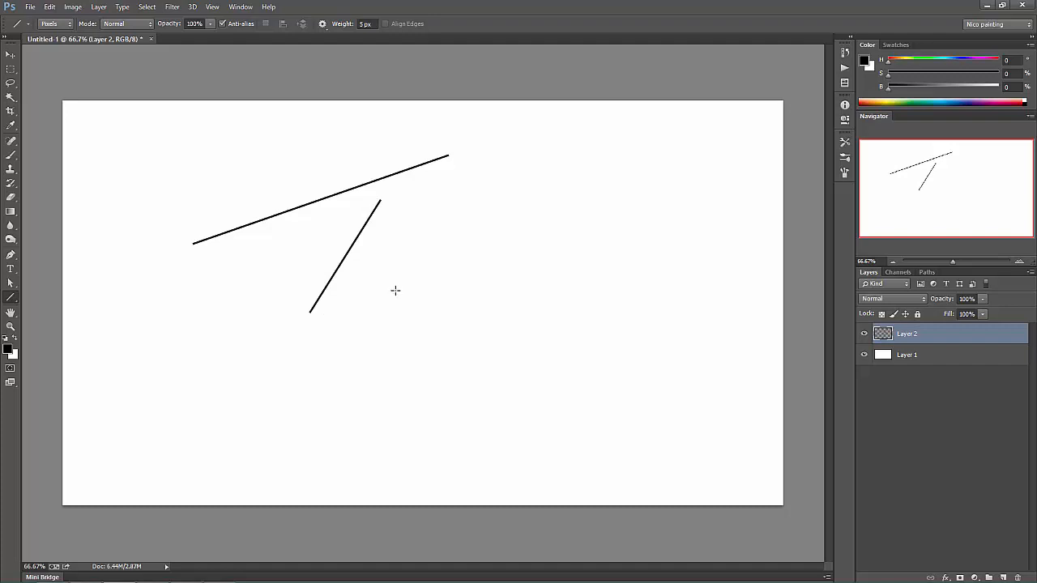
Draw constrained lines with the Line tool: two horizontals right of centre, a vertical beside them, and two parallel 45-degree diagonals crossing the horizontals
drag(396, 290, 611, 265)
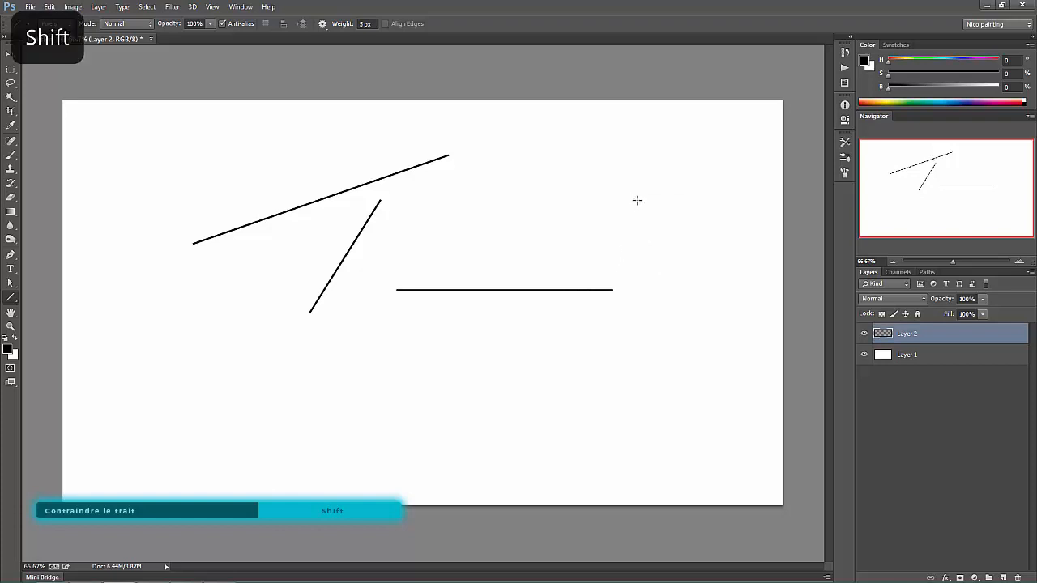
drag(637, 196, 394, 387)
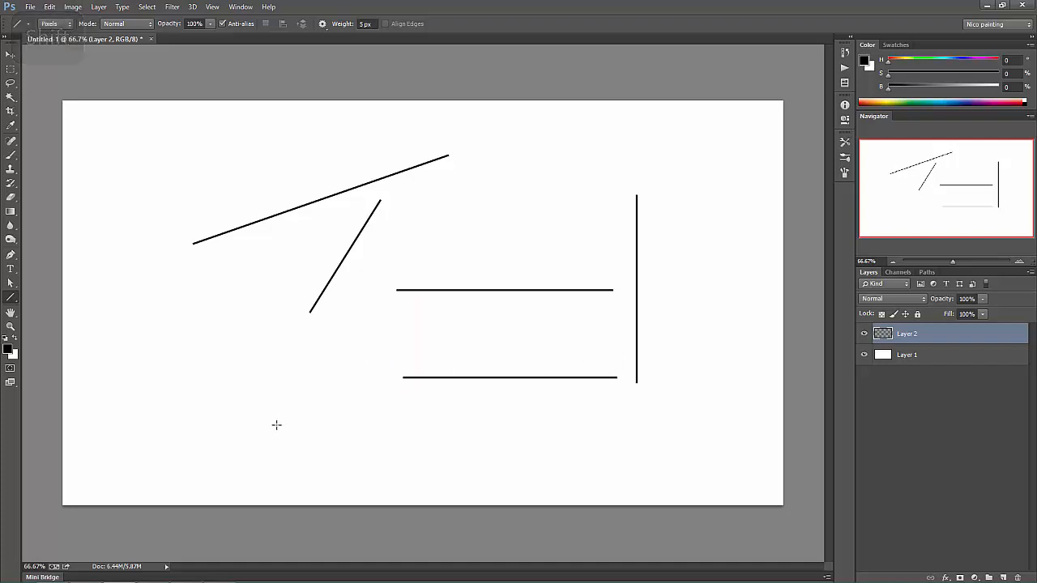
drag(280, 426, 502, 216)
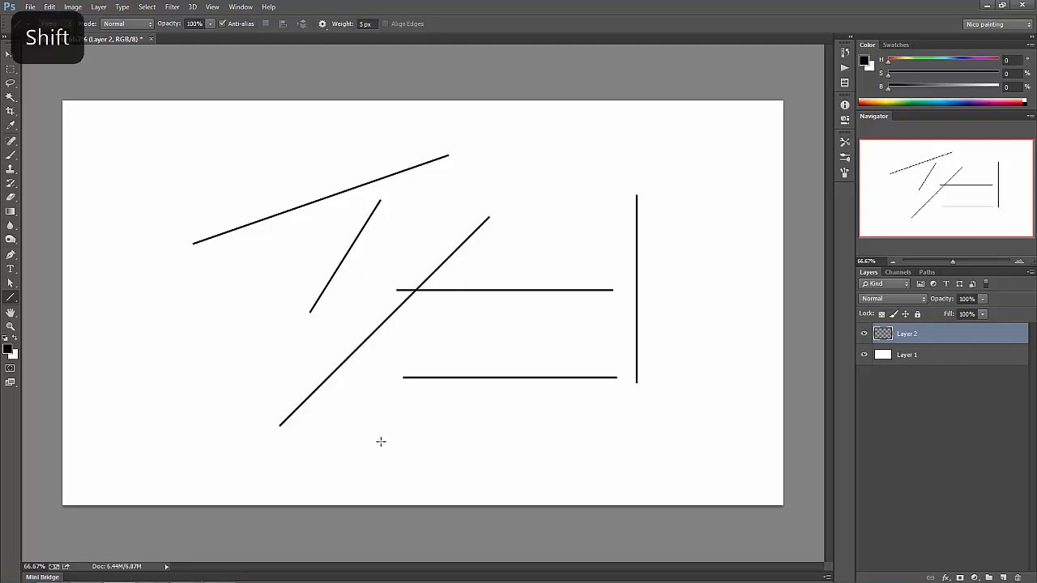
drag(380, 441, 575, 224)
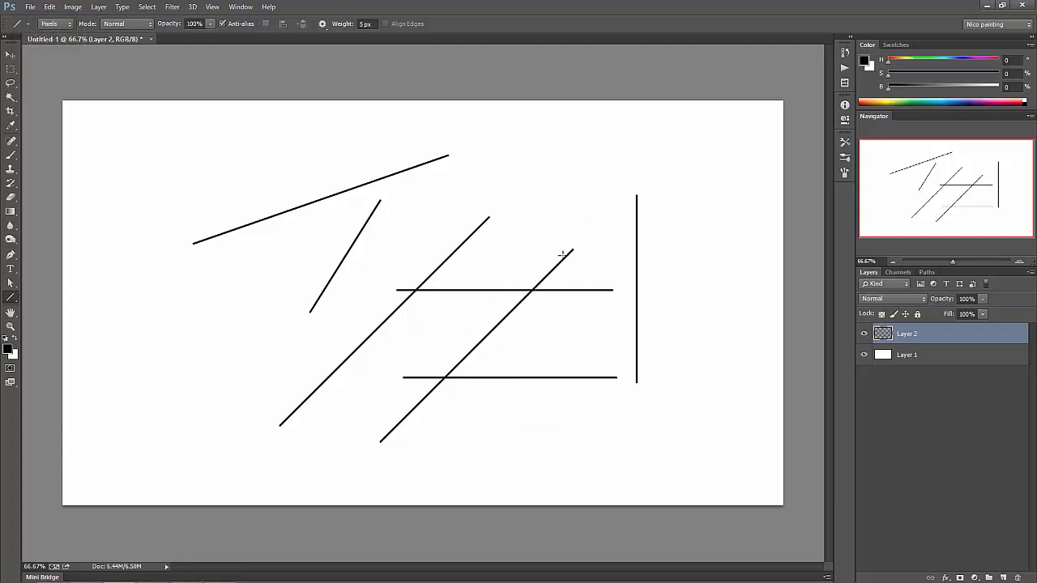
Zoom in on the diagonal's upper end beside the vertical line and return to the Line tool
key(z)
drag(579, 250, 620, 256)
key(u)
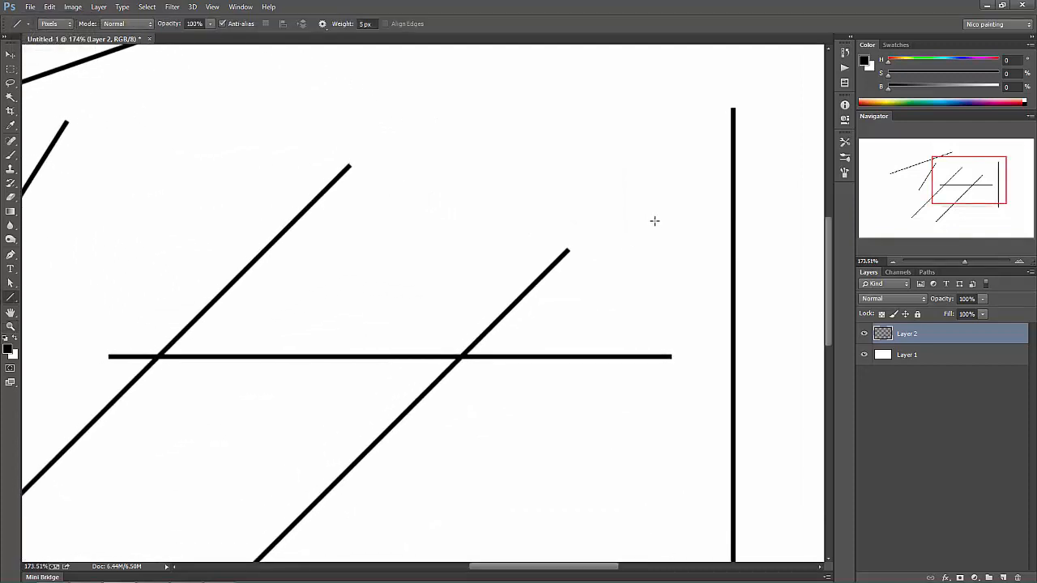